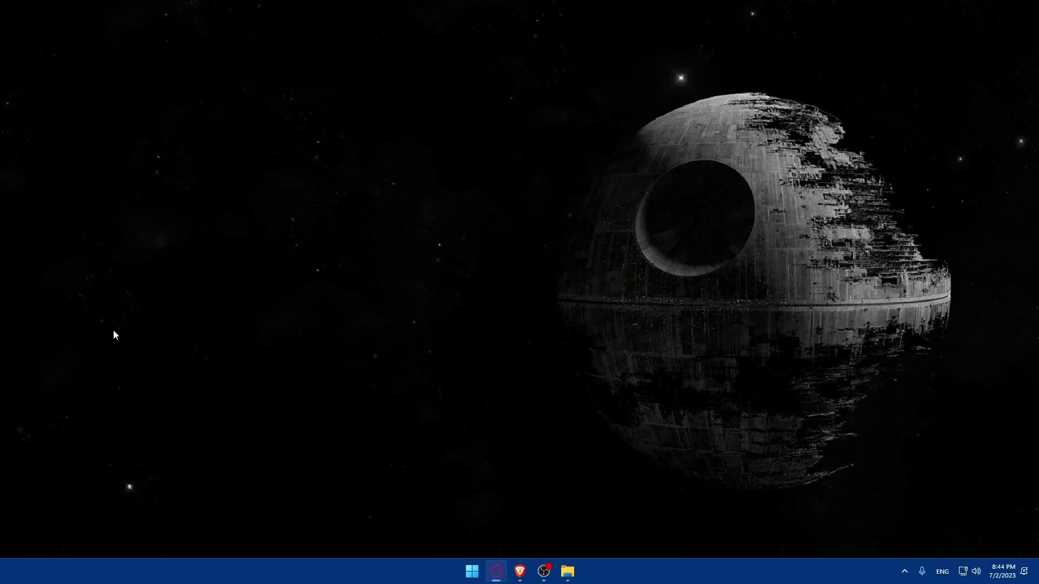
# - Launch Brave and enter notion.c in the address bar, dropping the .com suggestion
pyautogui.click(400, 415)
pyautogui.click(519, 572)
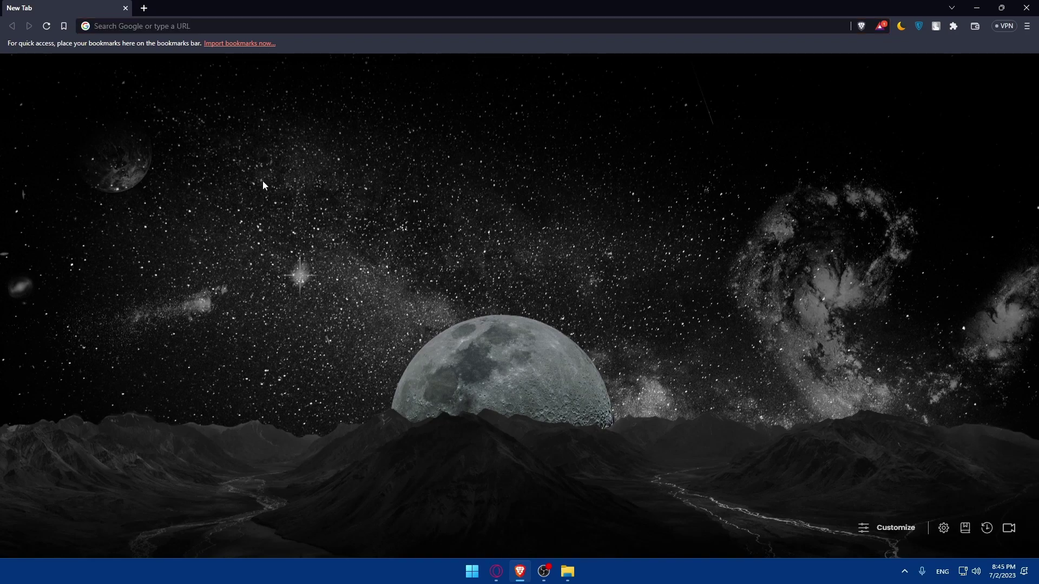
pyautogui.click(142, 25)
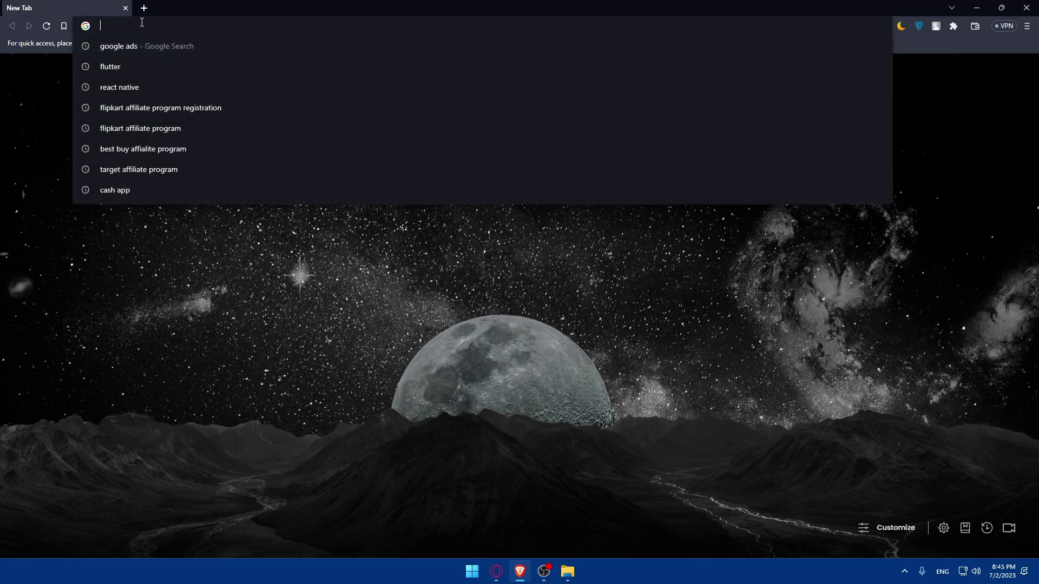
pyautogui.write('notion')
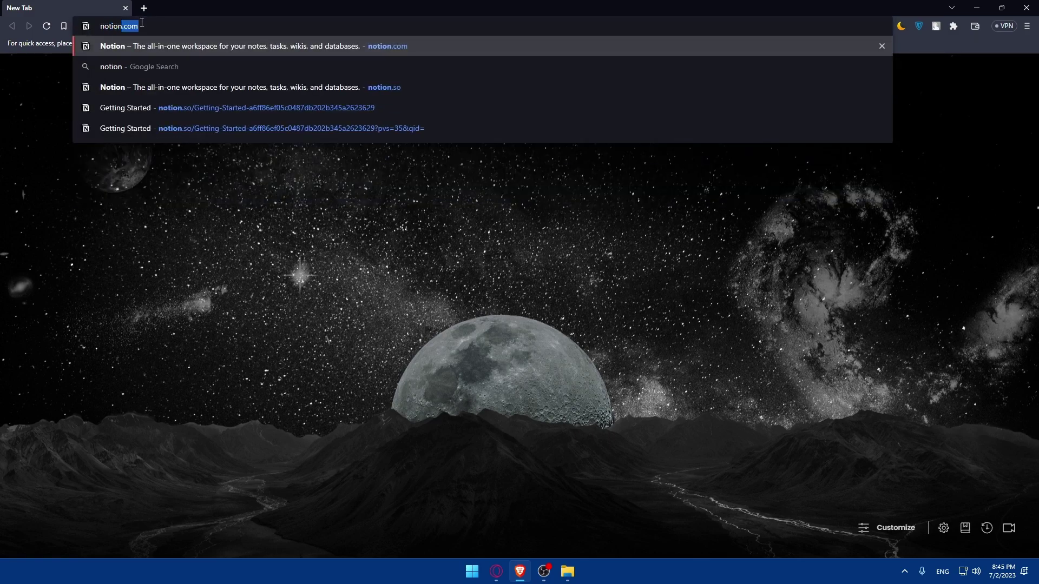
pyautogui.write('.c')
pyautogui.press('BackSpace')
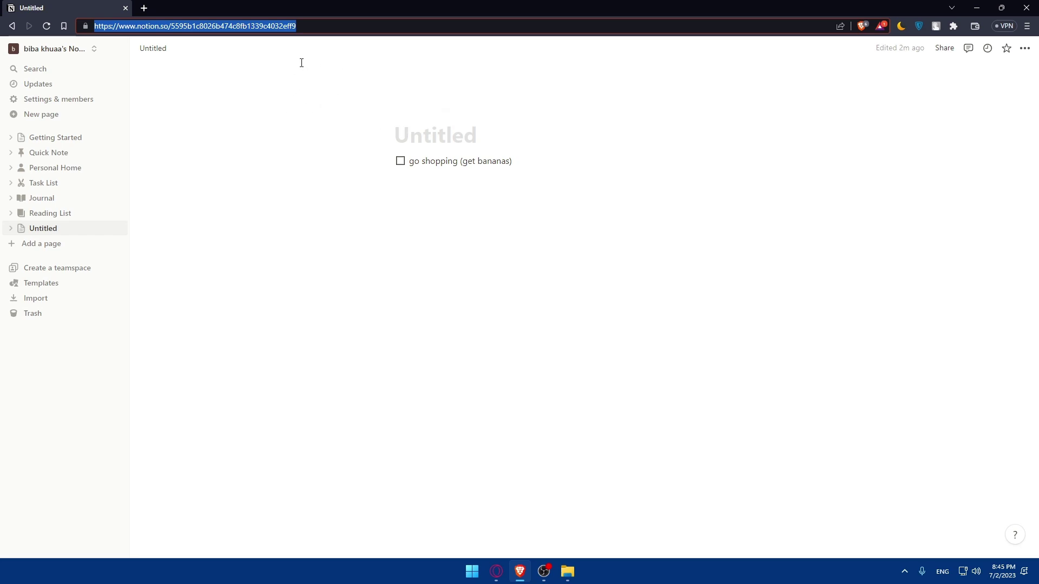
# - Move the Untitled page with the 'go shopping' to-do to the trash
pyautogui.click(106, 228)
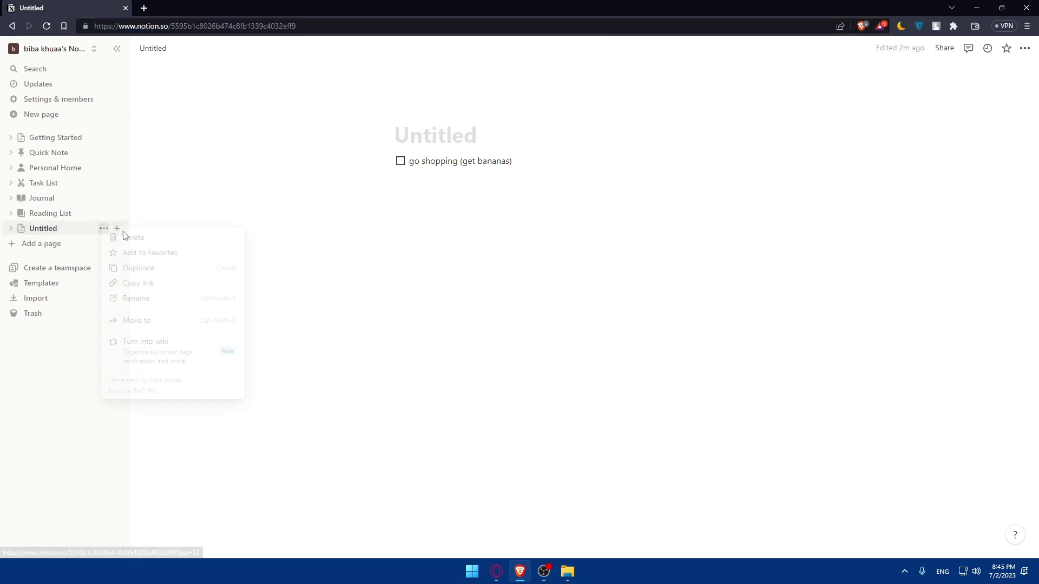
pyautogui.click(130, 238)
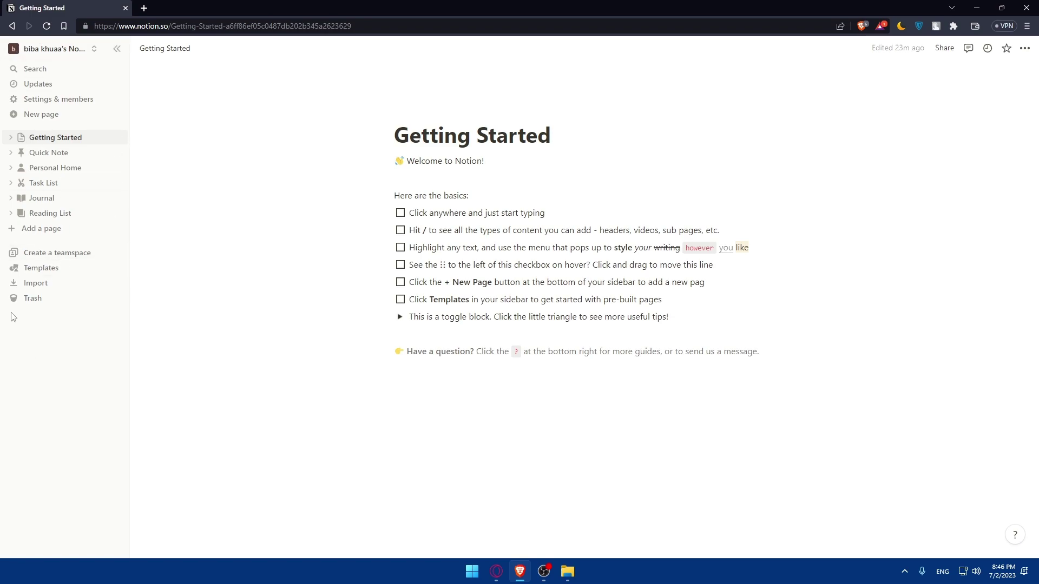
# - Create a new blank page and try the CSV and HTML import options, cancelling each
pyautogui.click(35, 229)
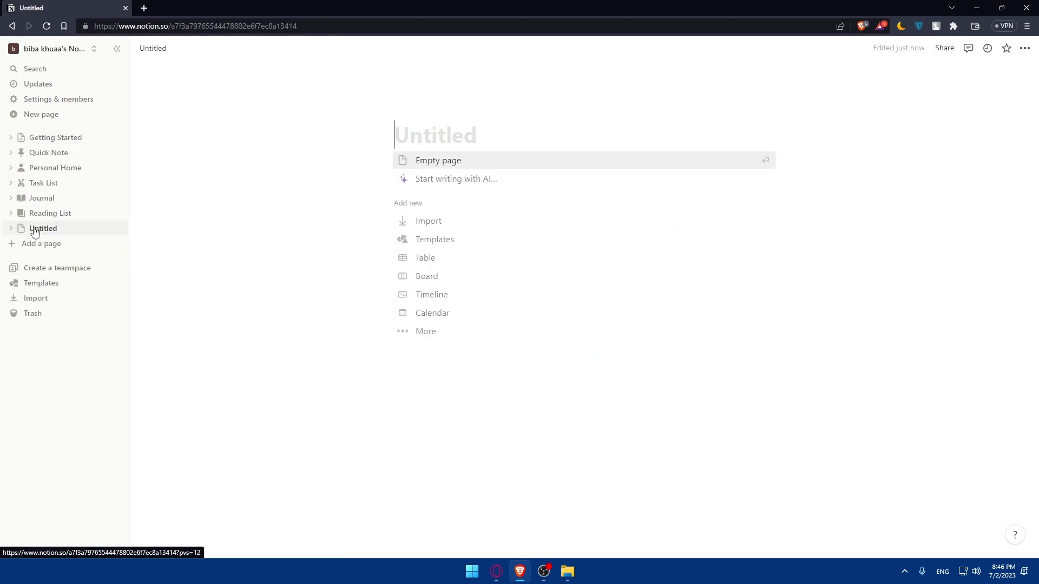
pyautogui.click(483, 227)
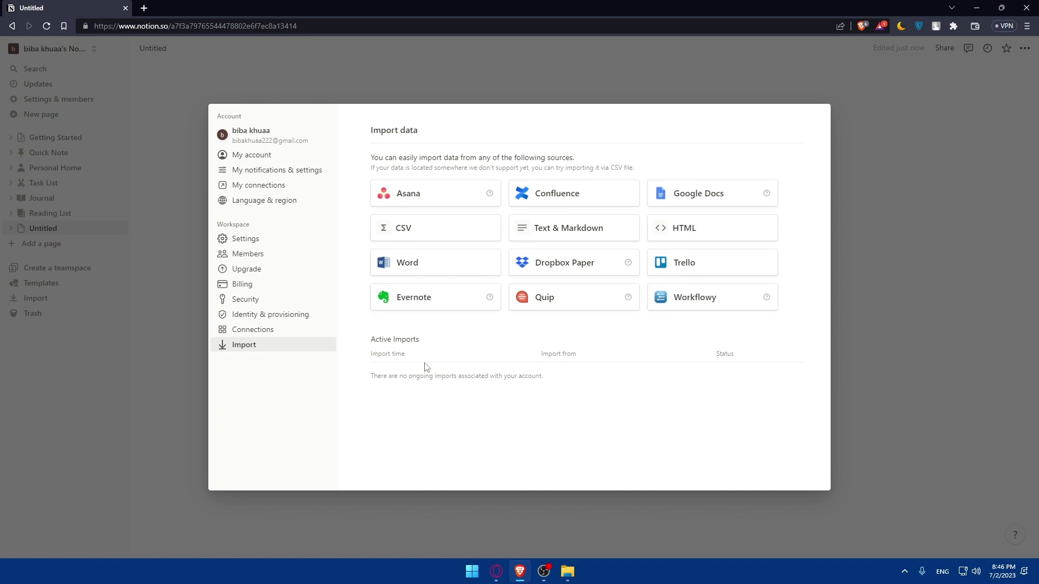
pyautogui.click(439, 230)
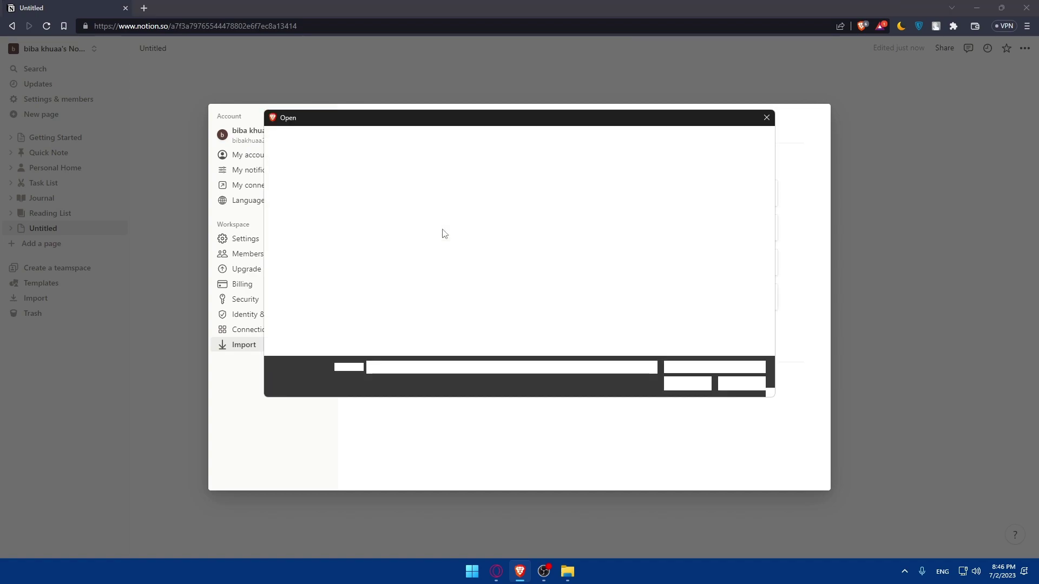
pyautogui.click(766, 117)
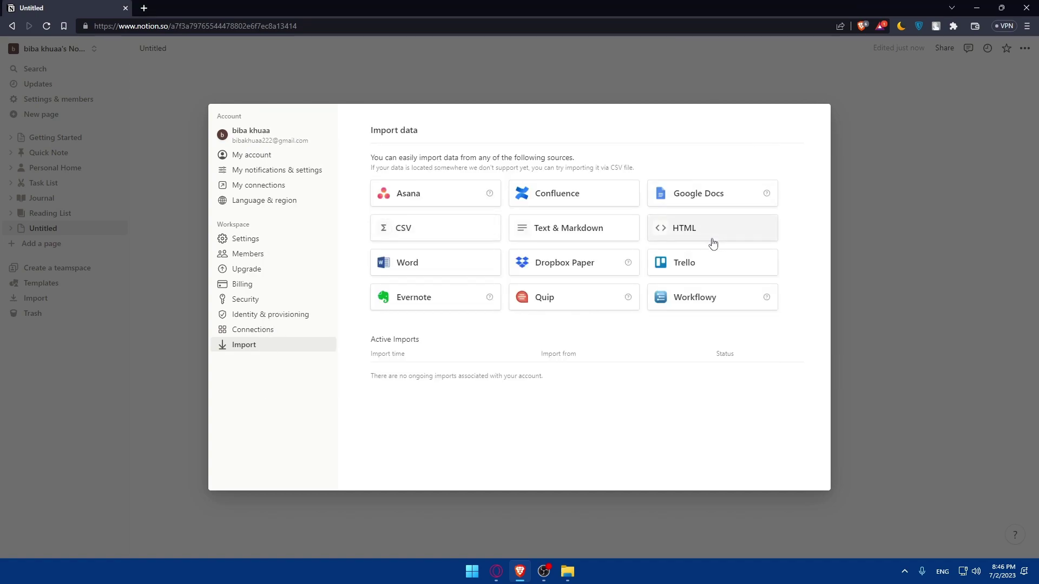
pyautogui.click(698, 228)
pyautogui.click(764, 118)
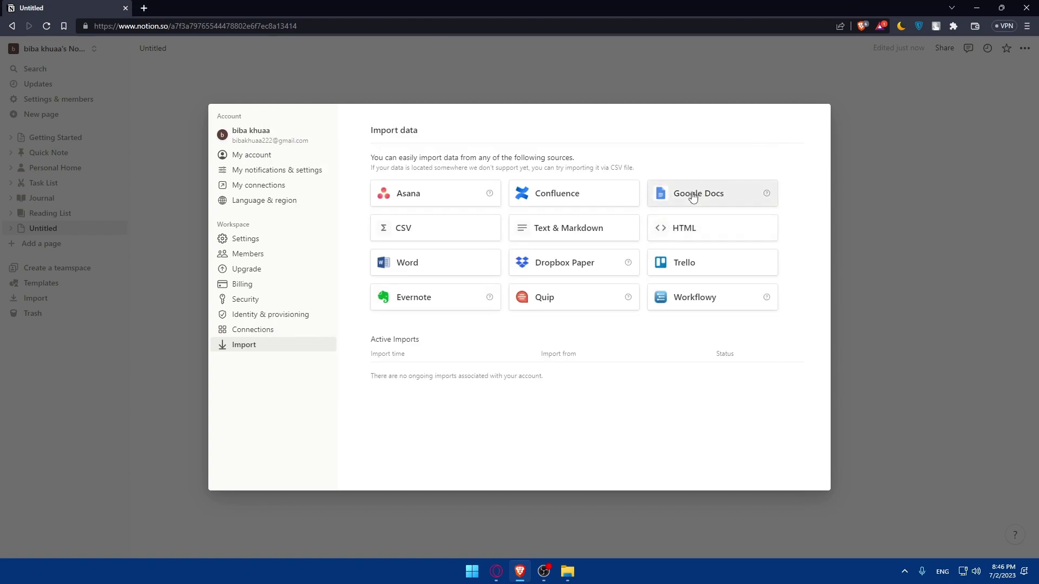
# - Try the Google Docs, Trello, Word and Evernote imports, closing each without importing
pyautogui.click(690, 193)
pyautogui.click(766, 117)
pyautogui.click(685, 264)
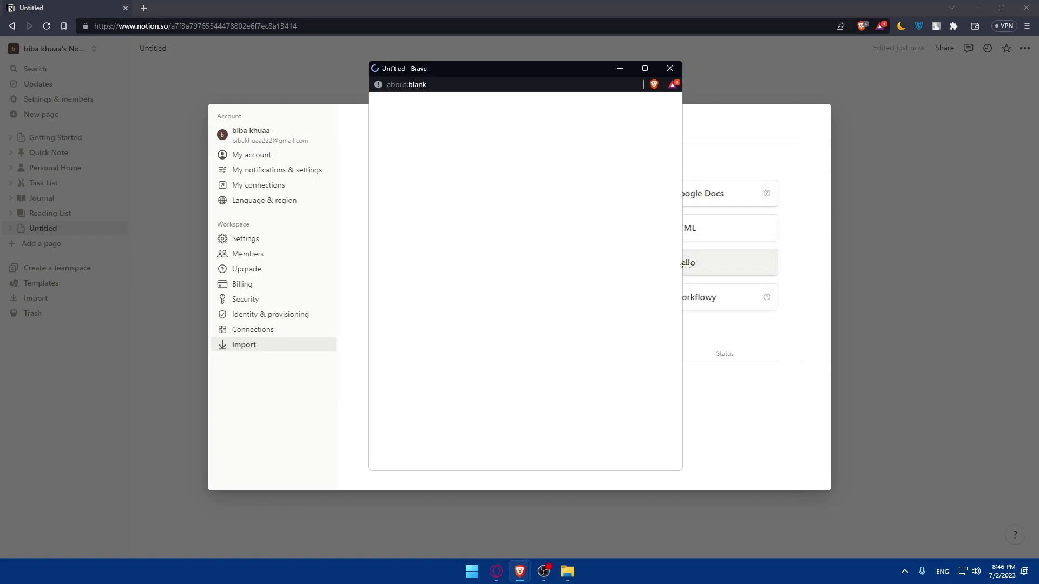
pyautogui.click(669, 69)
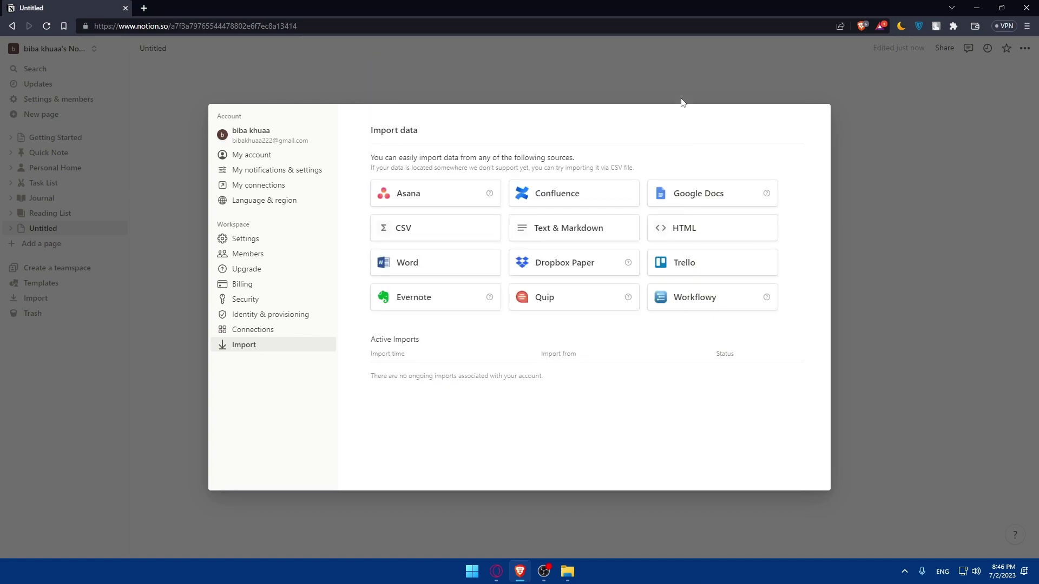
pyautogui.click(615, 250)
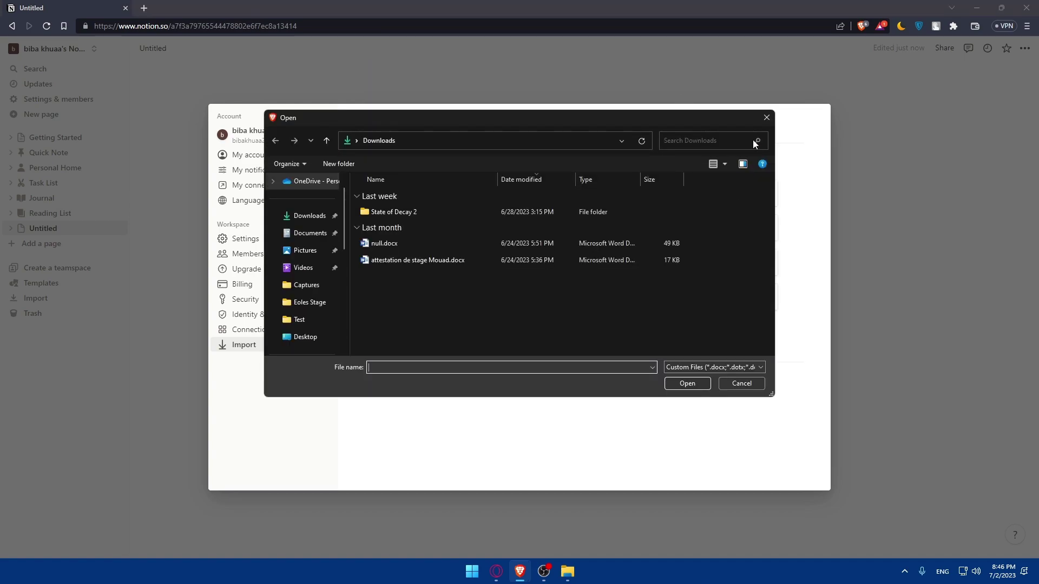
pyautogui.click(763, 117)
pyautogui.click(452, 297)
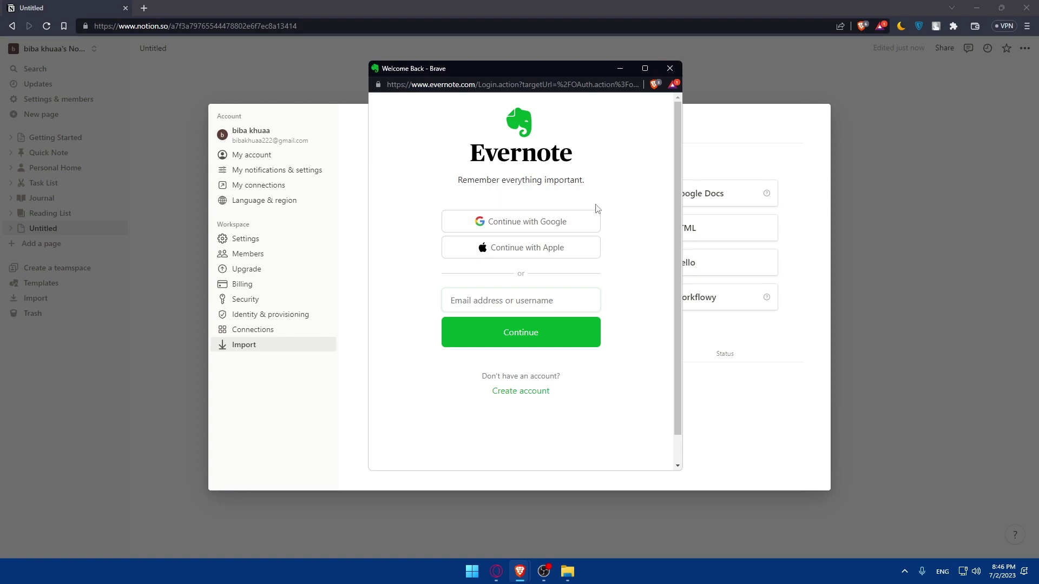
pyautogui.click(670, 68)
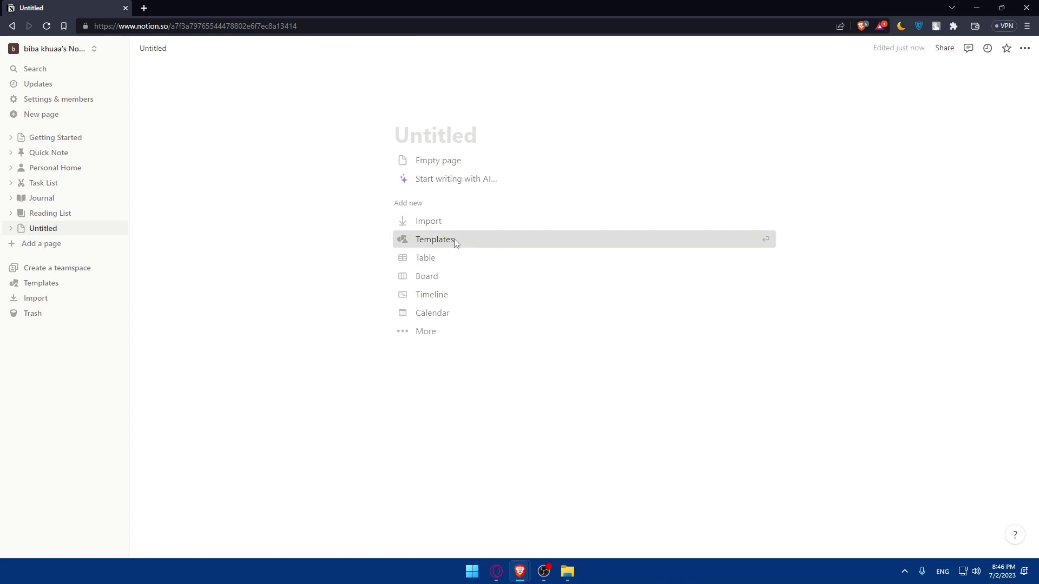
# - Preview the Projects & tasks template and experiment with searching the template gallery
pyautogui.click(455, 241)
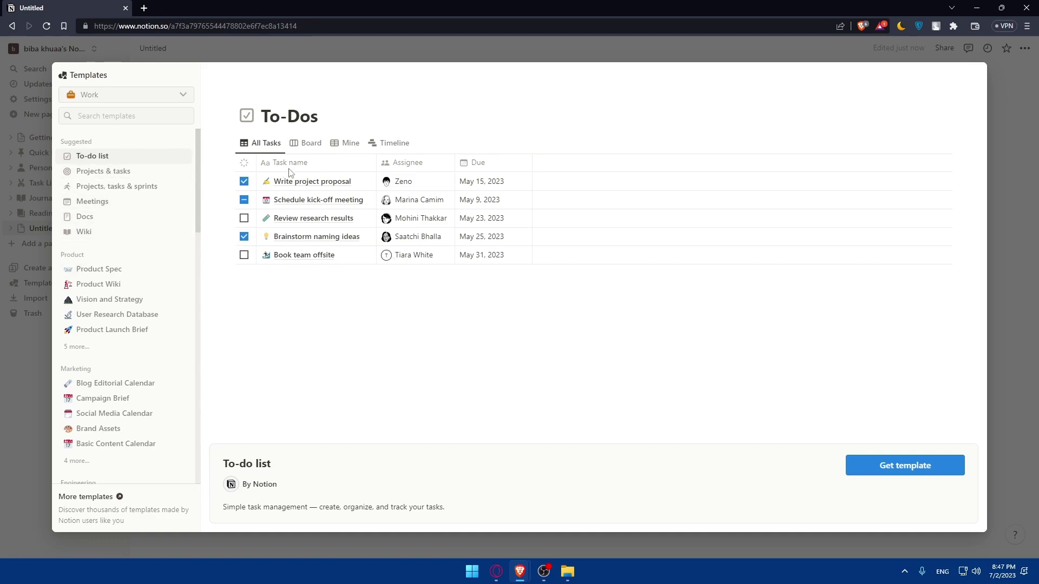
pyautogui.click(104, 172)
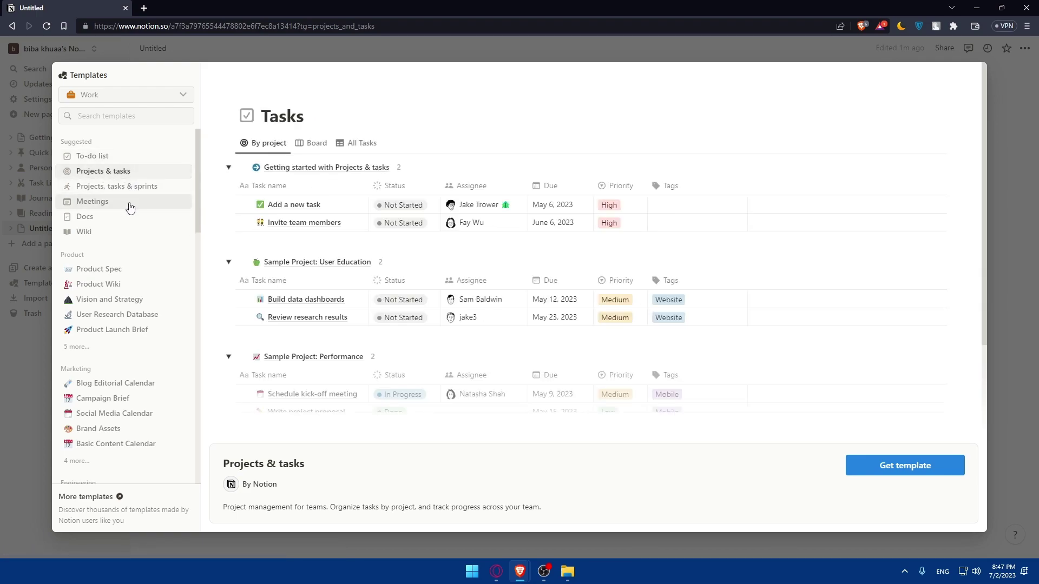
pyautogui.click(112, 115)
pyautogui.write('tiime')
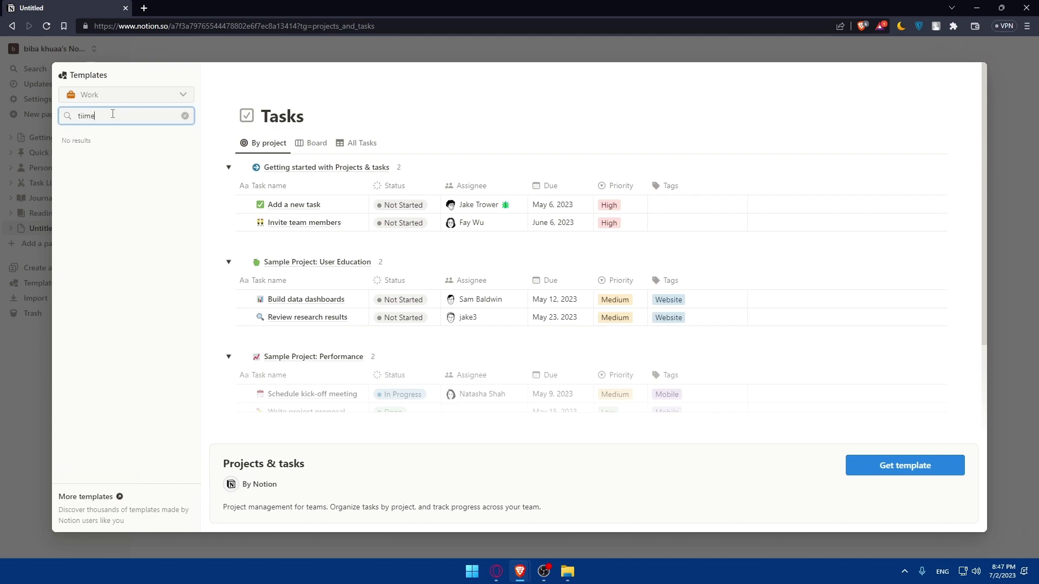
pyautogui.press('BackSpace')
pyautogui.press('BackSpace')
pyautogui.press('BackSpace')
pyautogui.write('me')
pyautogui.write('tab')
pyautogui.press('BackSpace')
pyautogui.press('BackSpace')
pyautogui.press('BackSpace')
pyautogui.press('BackSpace')
pyautogui.press('BackSpace')
pyautogui.press('BackSpace')
pyautogui.press('BackSpace')
pyautogui.write('tabkle')
pyautogui.press('BackSpace')
pyautogui.write('le')
pyautogui.press('BackSpace')
pyautogui.press('BackSpace')
pyautogui.press('BackSpace')
pyautogui.press('BackSpace')
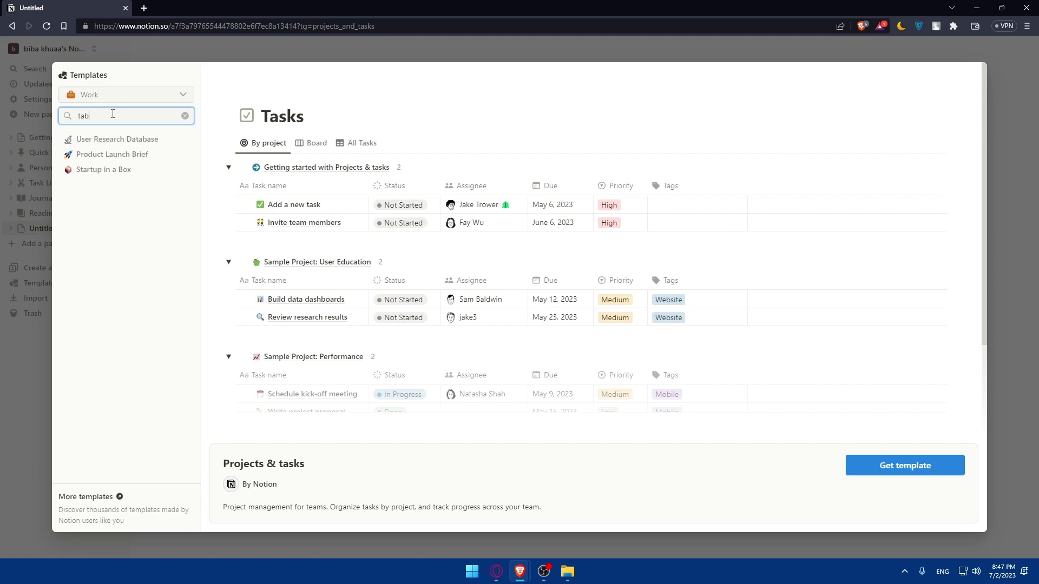
# - Browse the Projects, Personal and Docs template categories, then close the gallery unused
pyautogui.click(111, 95)
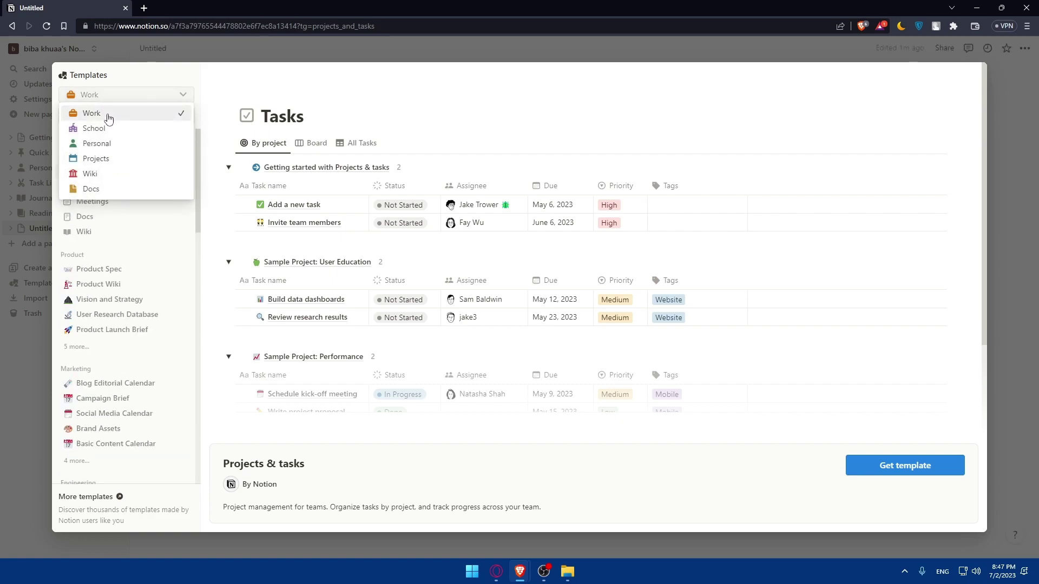
pyautogui.click(113, 158)
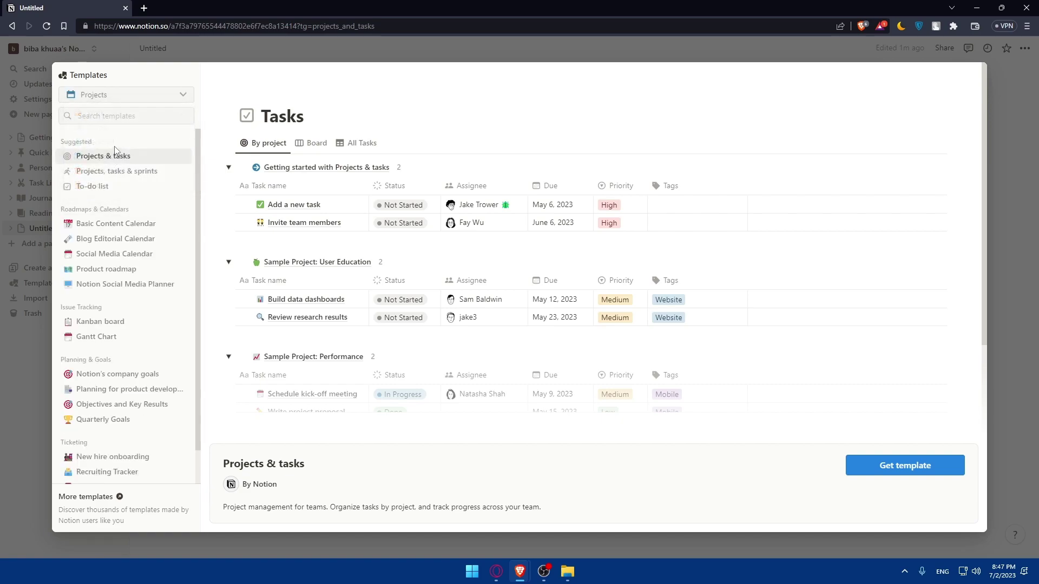
pyautogui.click(130, 95)
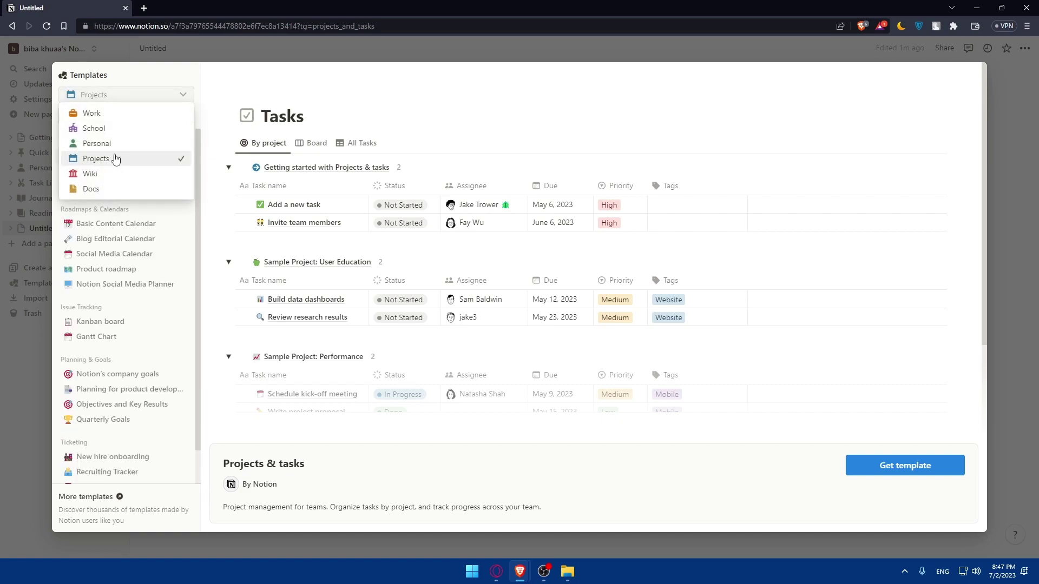
pyautogui.click(125, 142)
pyautogui.click(125, 97)
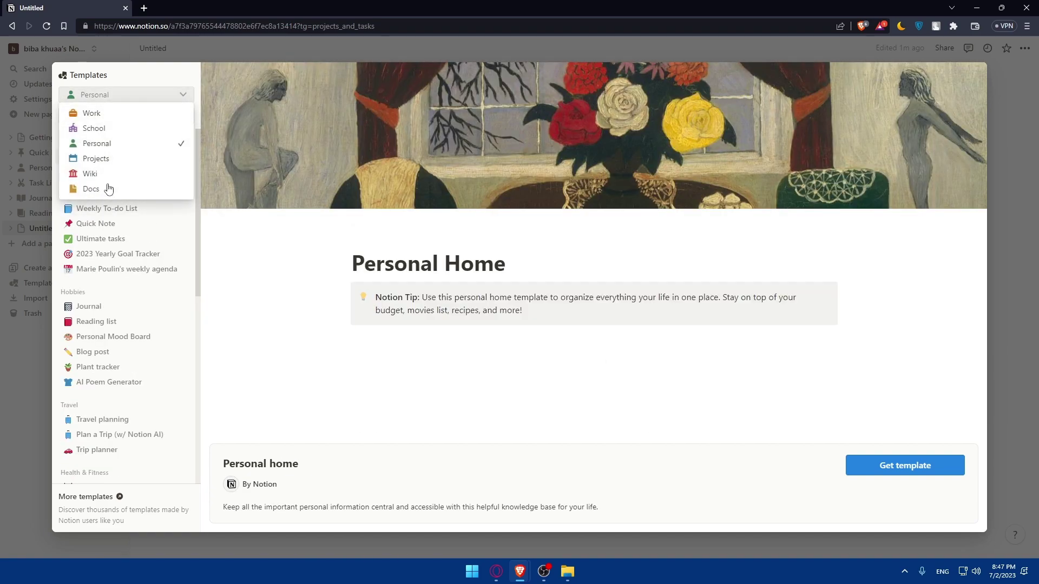
pyautogui.click(107, 187)
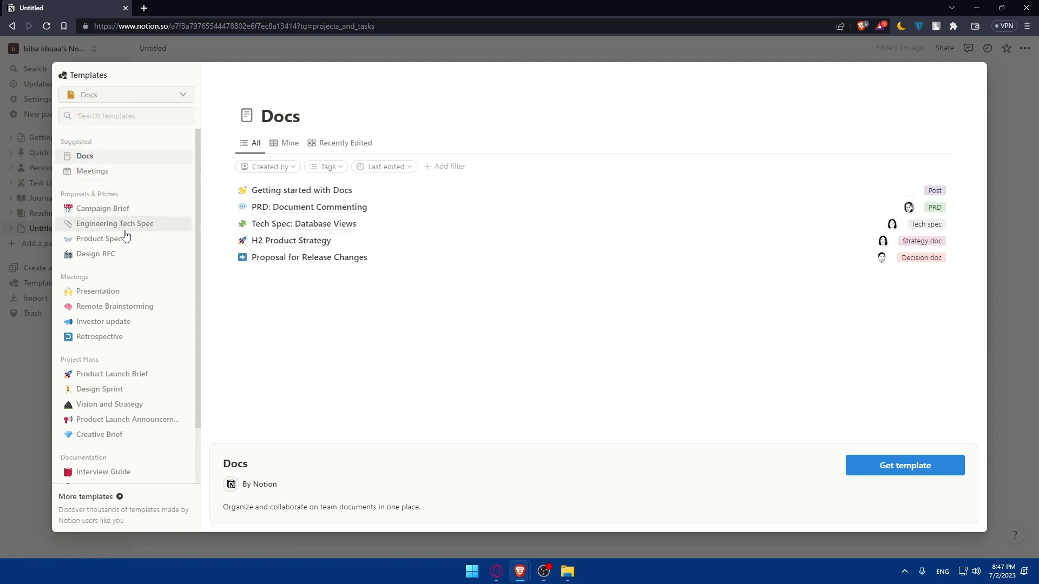
pyautogui.scroll(-1, 129, 273)
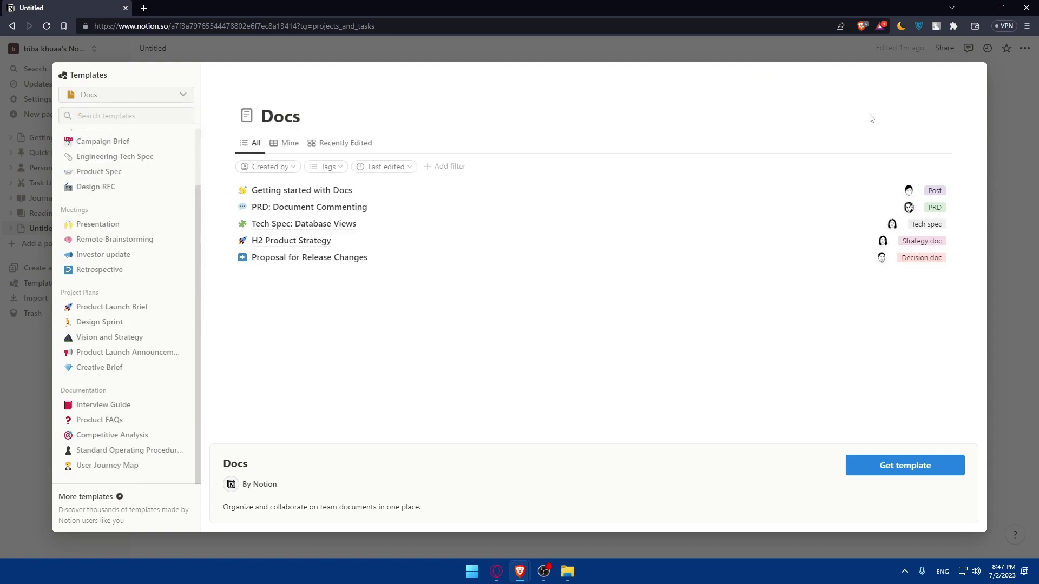
pyautogui.click(1036, 130)
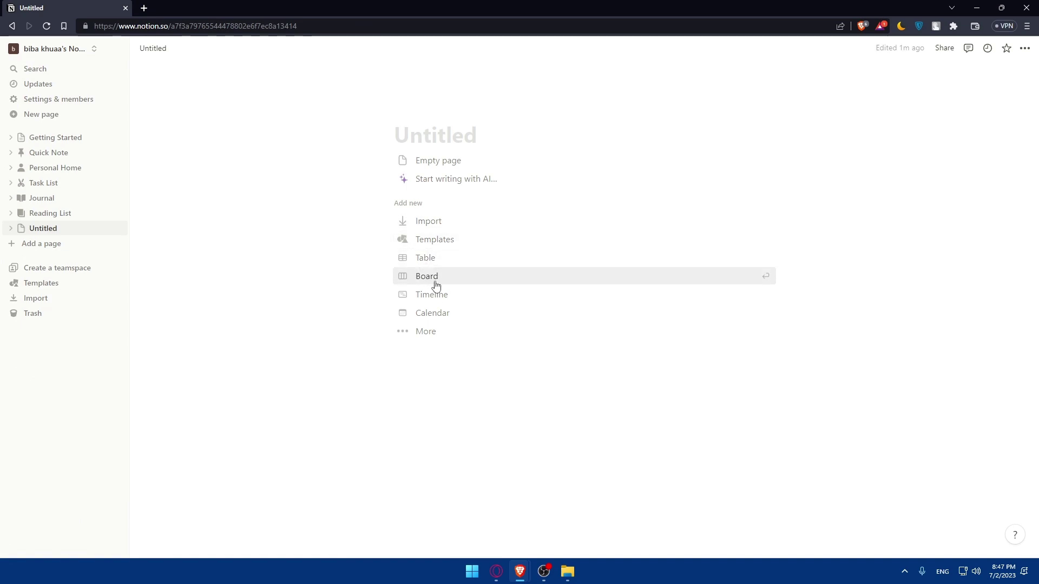
# - Add a calendar database to the page linked to the Recipes data source
pyautogui.click(427, 332)
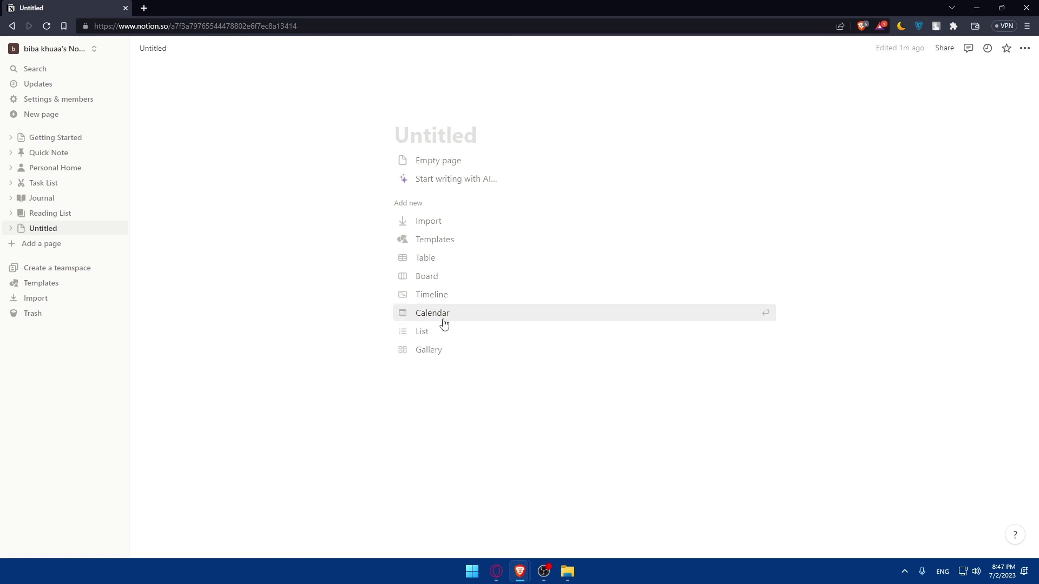
pyautogui.click(444, 318)
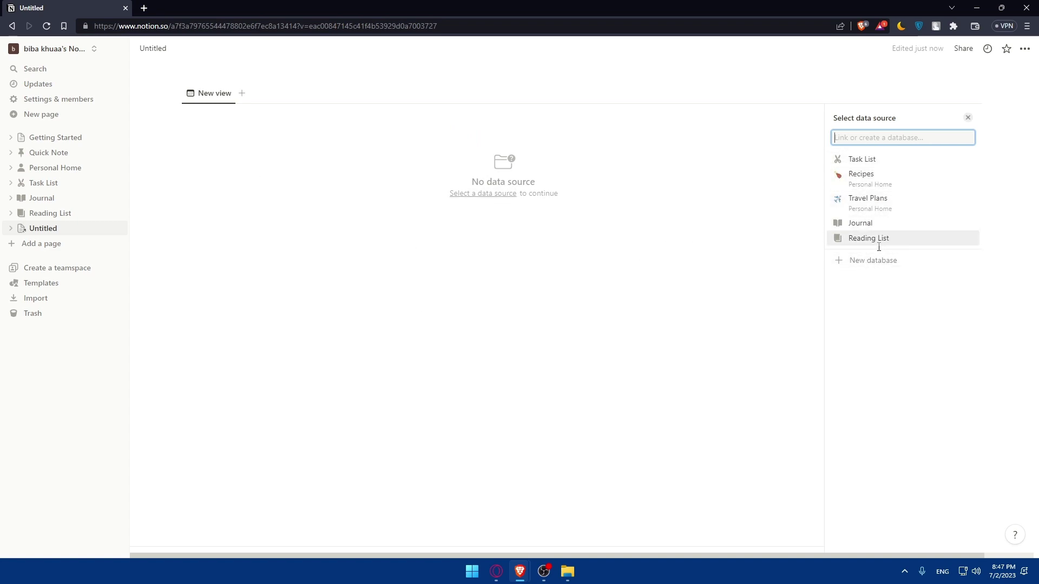
pyautogui.click(878, 184)
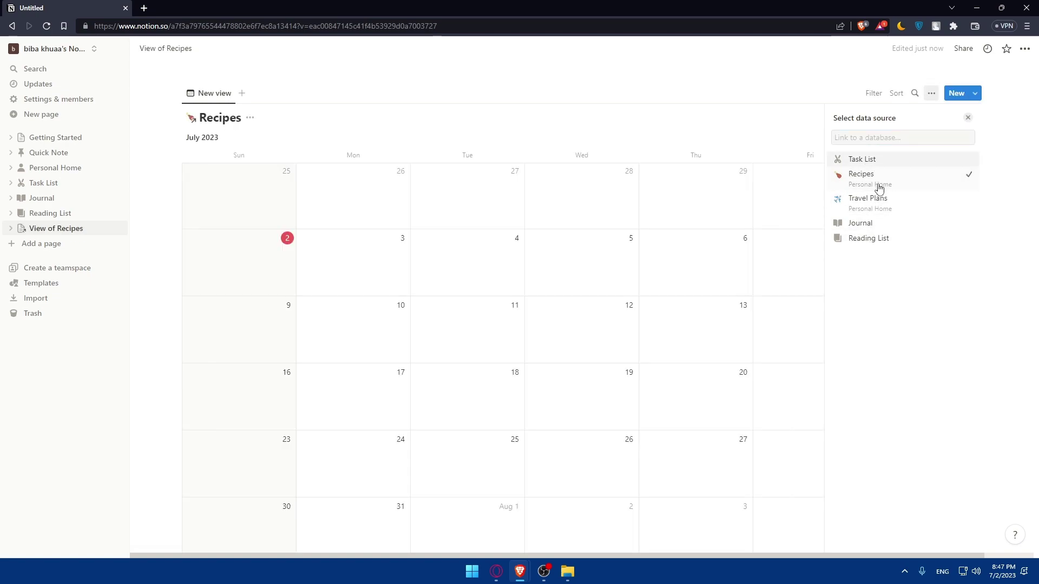
pyautogui.click(239, 94)
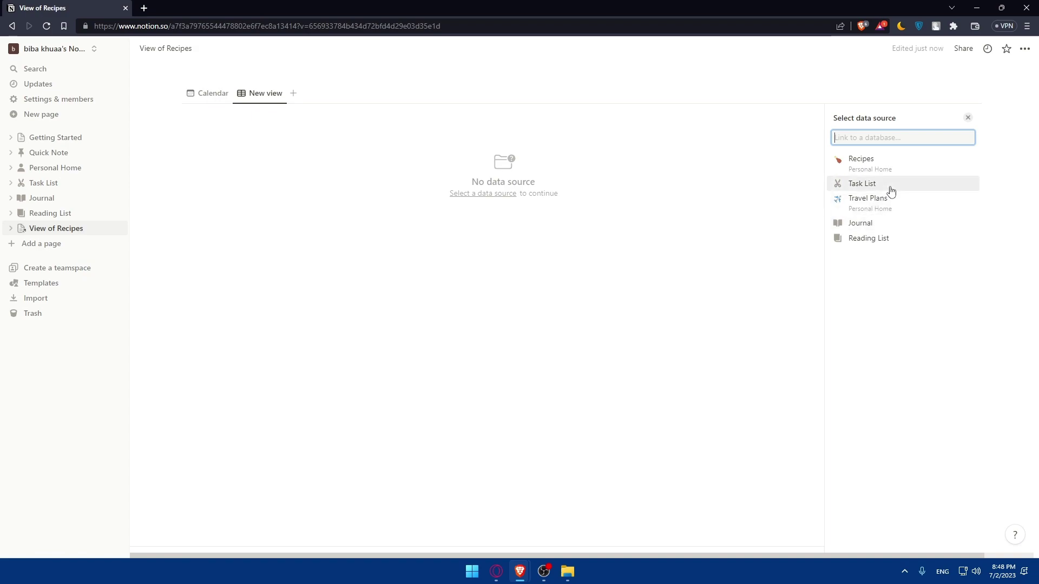
pyautogui.click(659, 235)
# - Duplicate the calendar view, then delete the original, the table and the remaining views
pyautogui.doubleClick(216, 95)
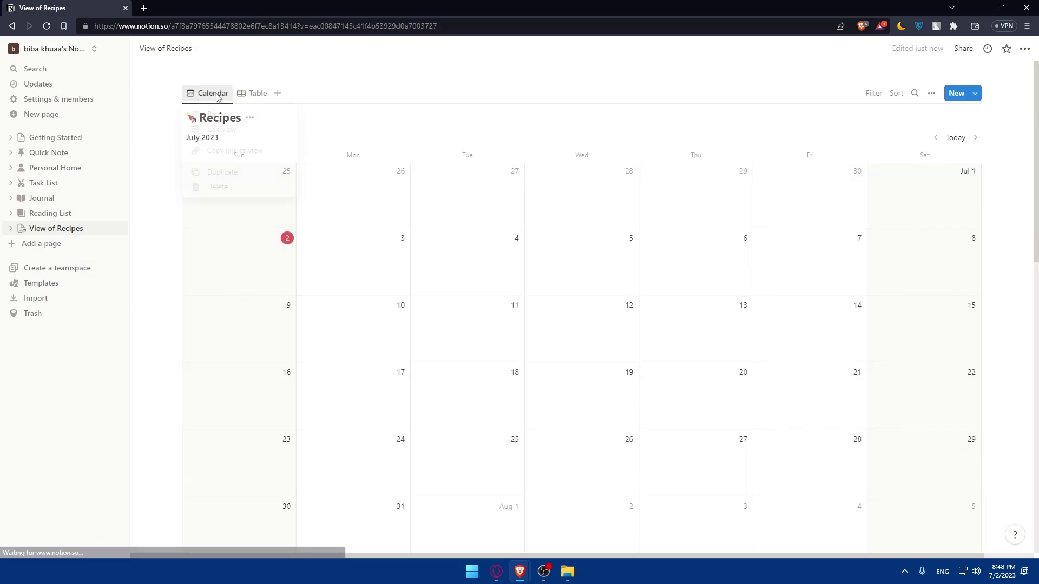
pyautogui.click(231, 183)
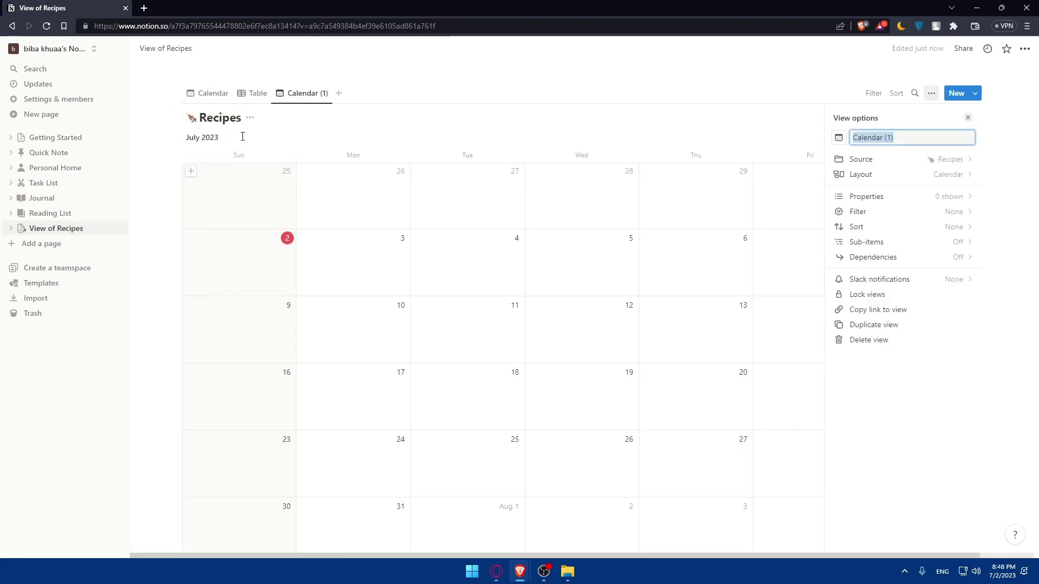
pyautogui.rightClick(211, 93)
pyautogui.click(239, 189)
pyautogui.click(510, 303)
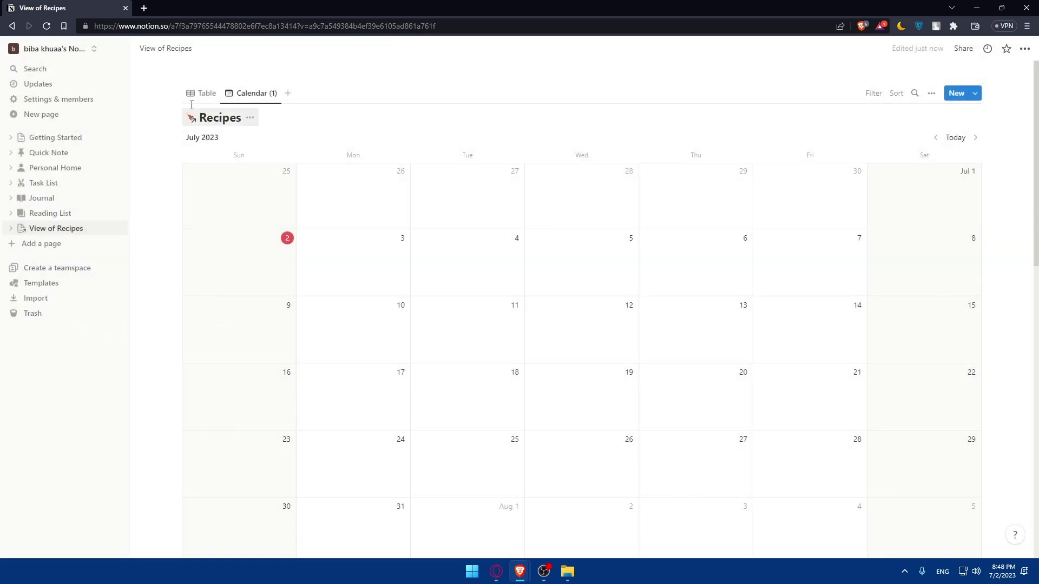
pyautogui.rightClick(202, 93)
pyautogui.click(227, 189)
pyautogui.click(484, 306)
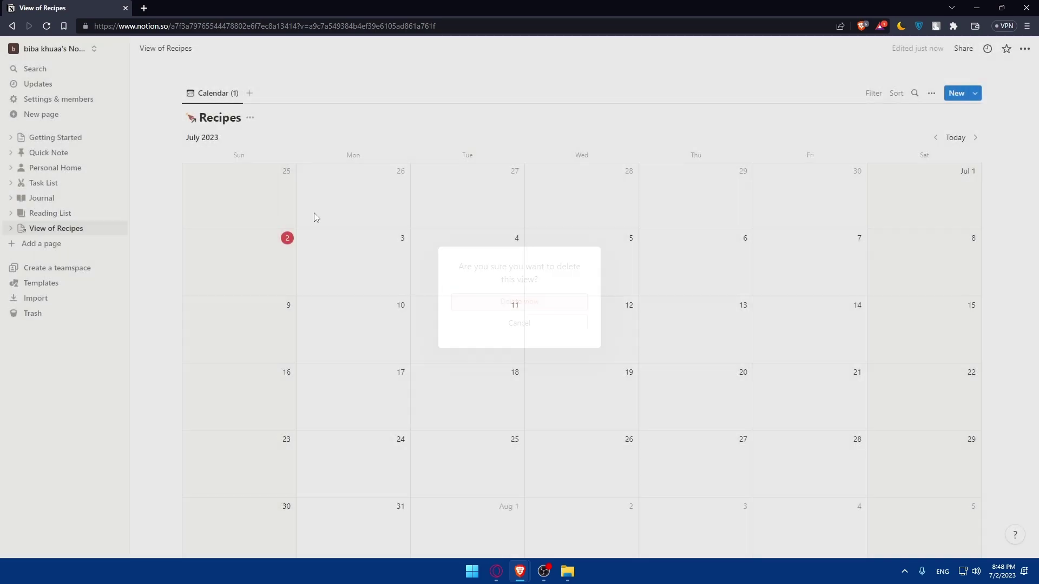
pyautogui.rightClick(212, 93)
pyautogui.click(230, 189)
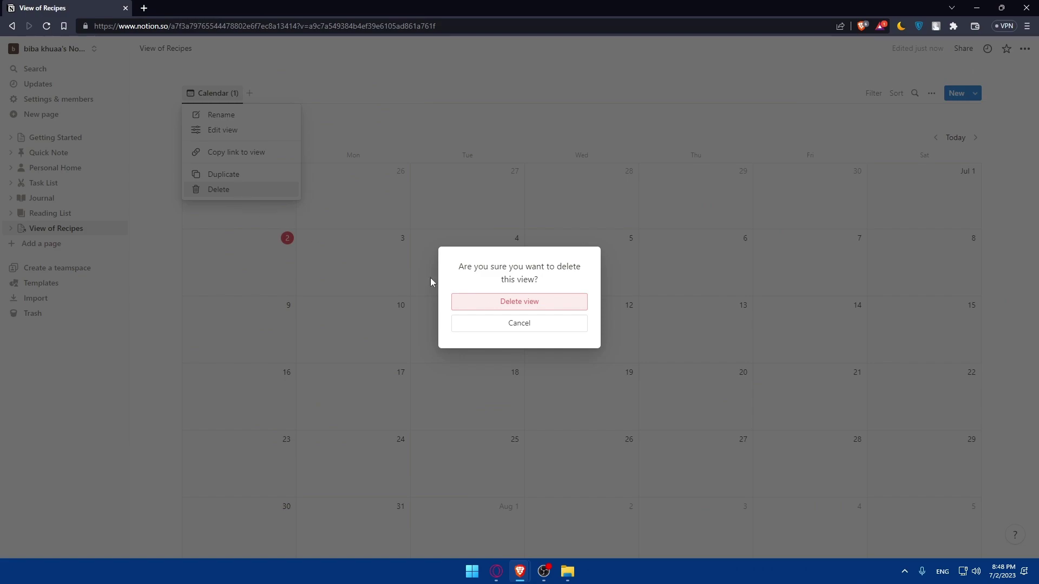
pyautogui.click(510, 302)
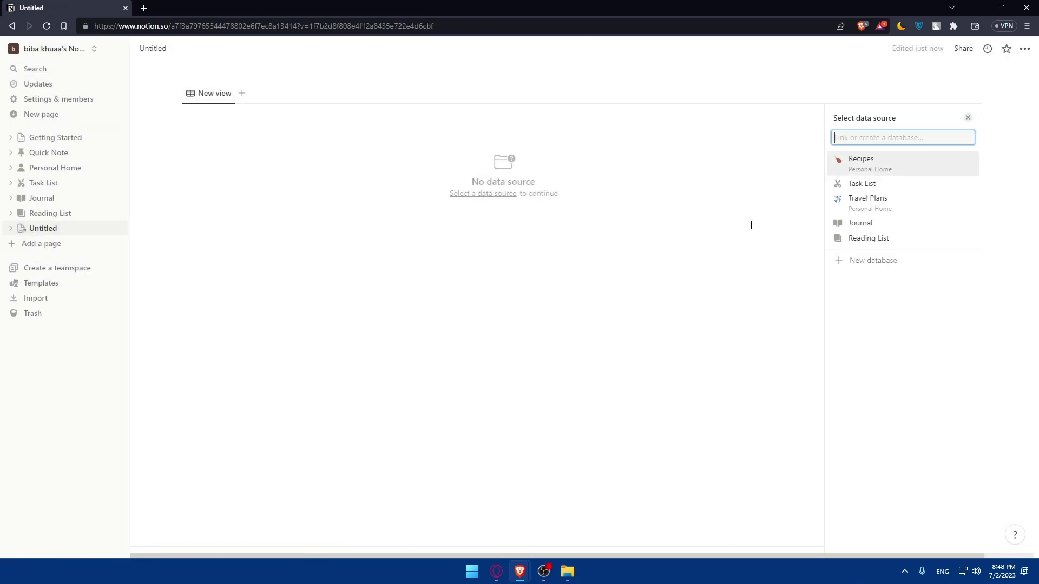
# - Create a new empty table database, then move the Untitled page to the trash
pyautogui.click(867, 261)
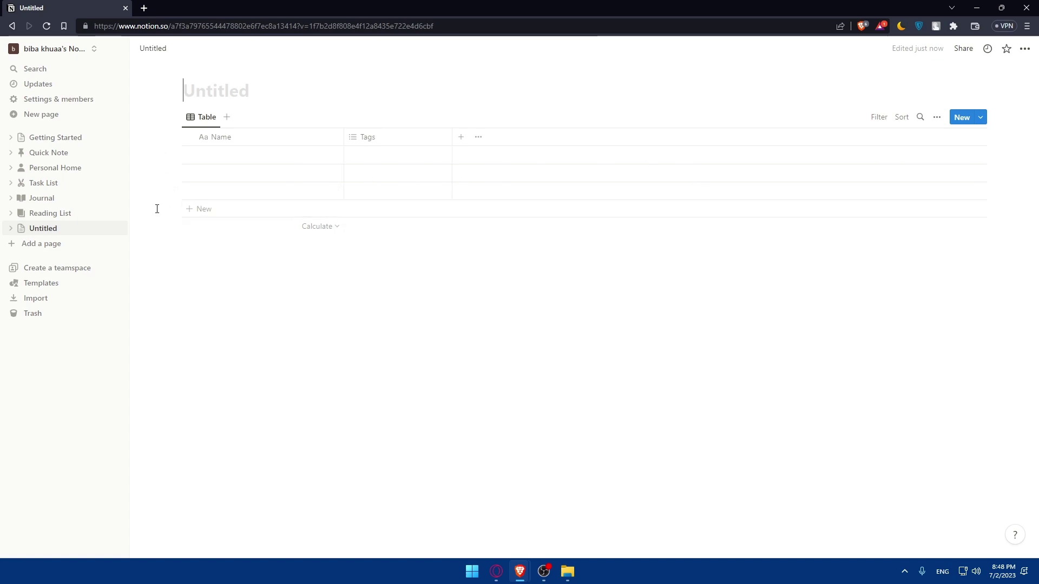
pyautogui.click(105, 228)
pyautogui.click(136, 238)
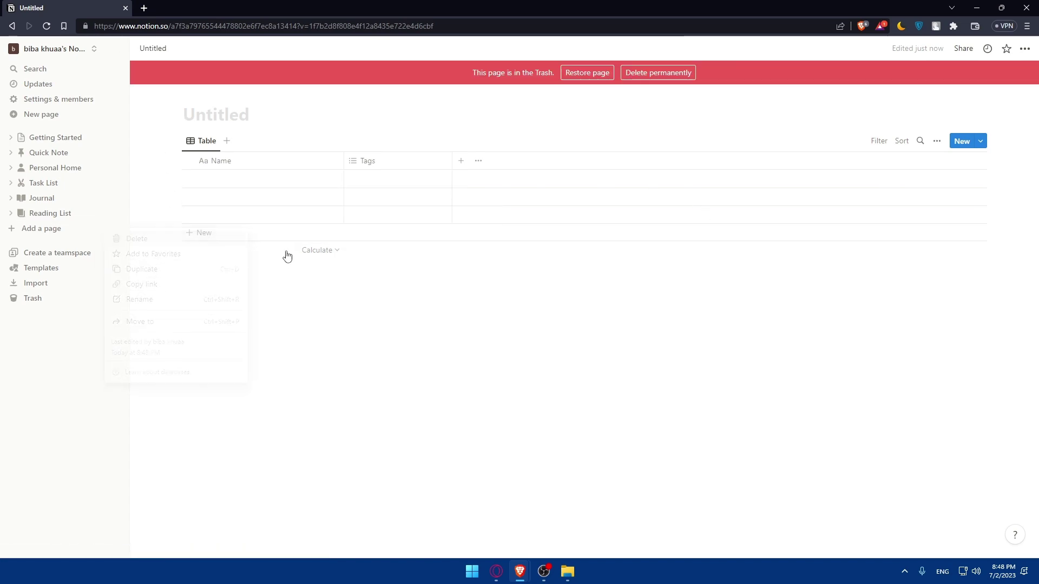
# - Create a calendar page titled '—' with a June 25 entry, then delete it
pyautogui.click(38, 229)
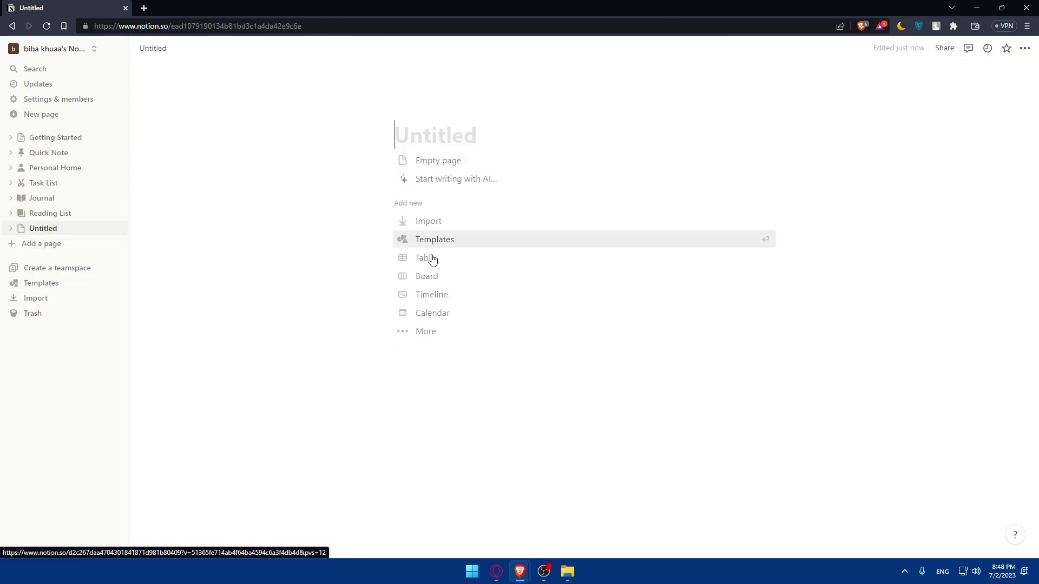
pyautogui.click(439, 312)
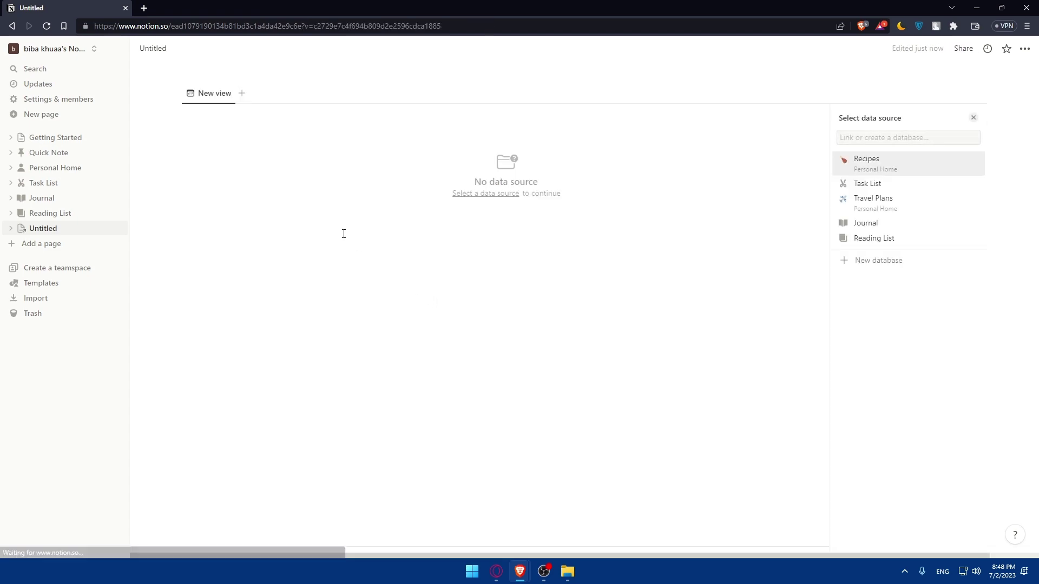
pyautogui.click(865, 261)
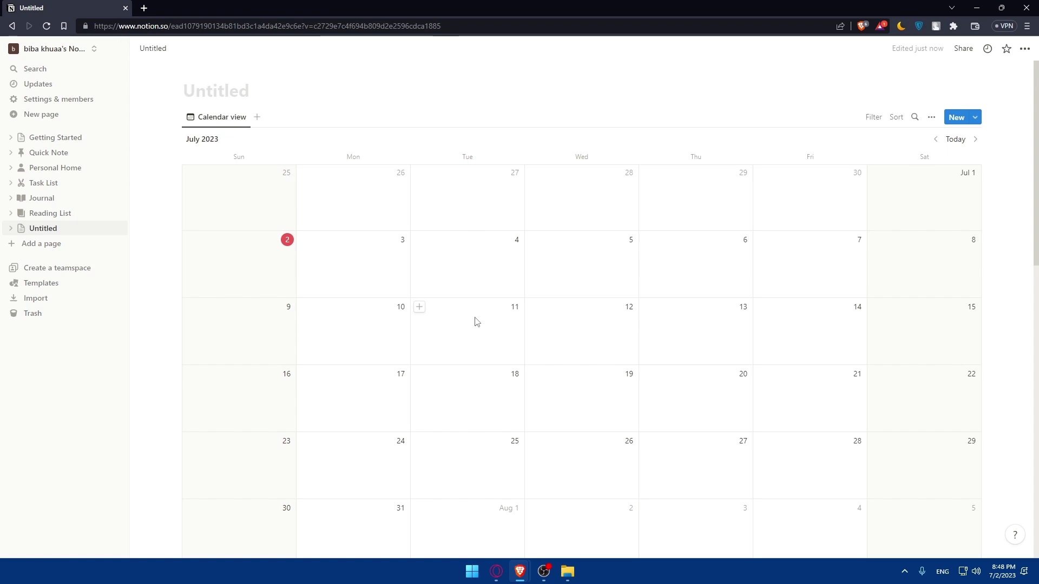
pyautogui.write('—')
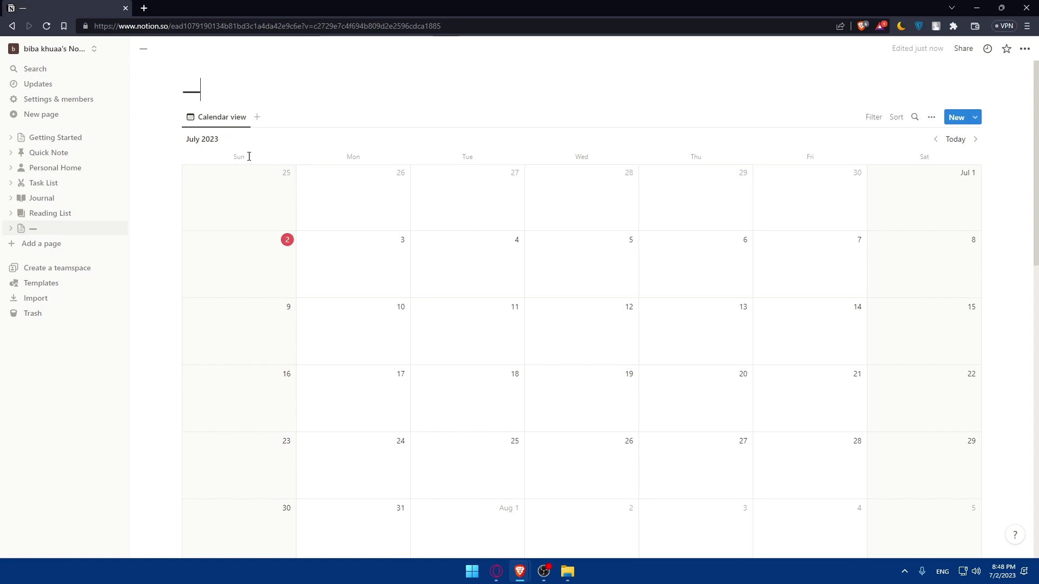
pyautogui.click(190, 173)
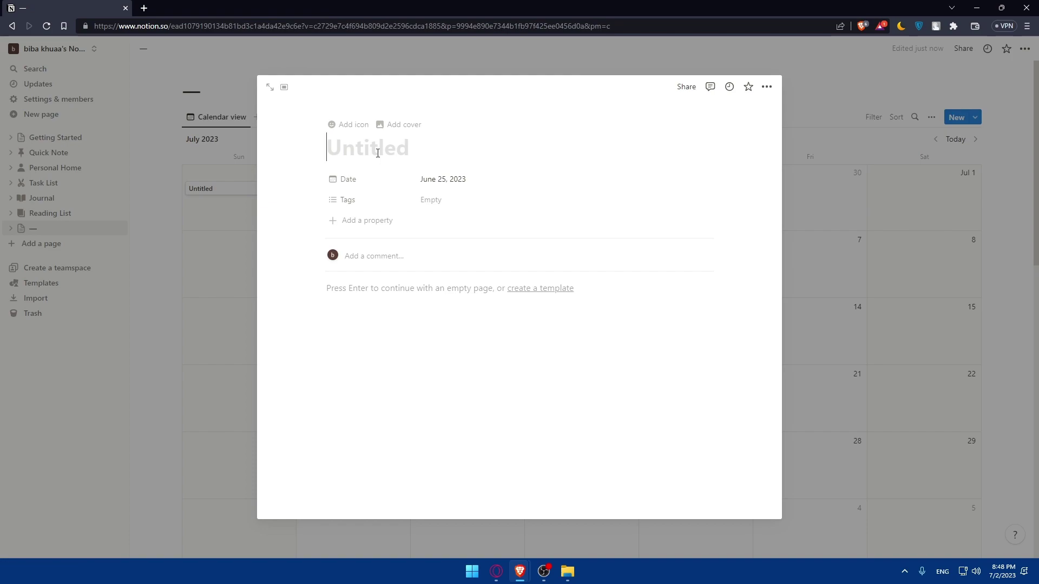
pyautogui.click(853, 155)
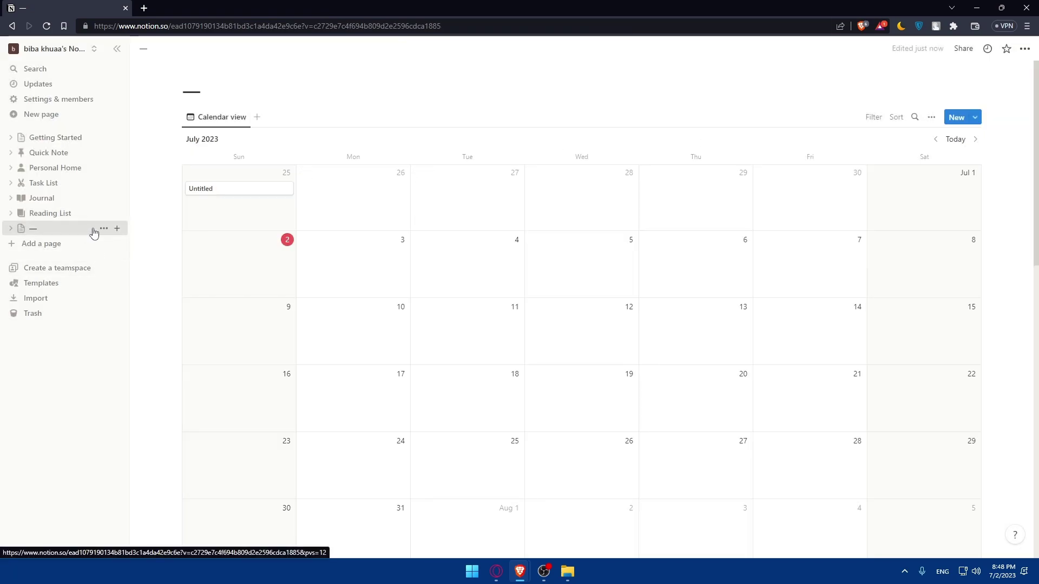
pyautogui.click(104, 228)
pyautogui.click(195, 240)
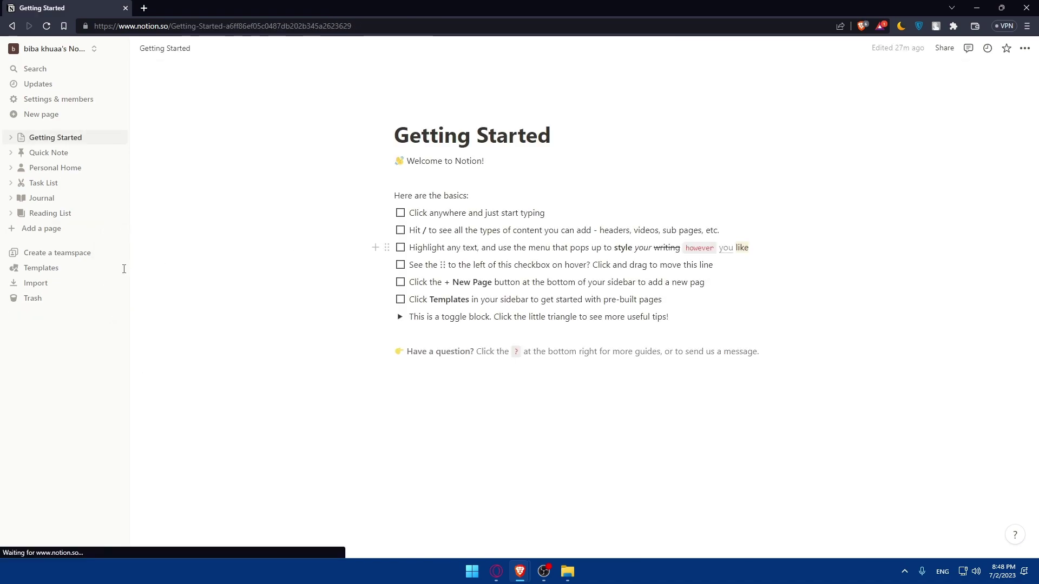
# - Create a new table database page and title it 'Timetable'
pyautogui.click(54, 229)
pyautogui.click(427, 257)
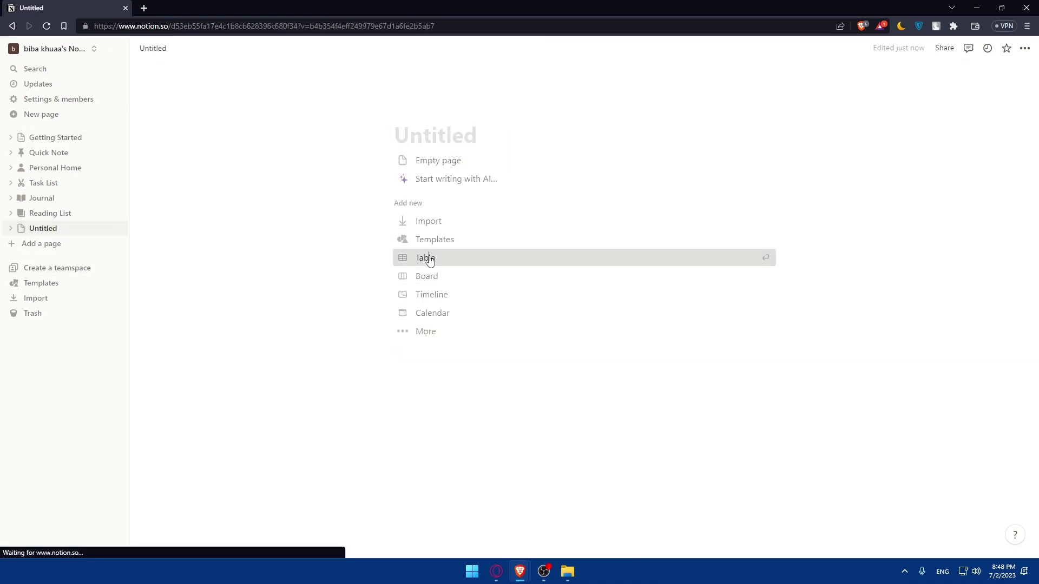
pyautogui.click(879, 262)
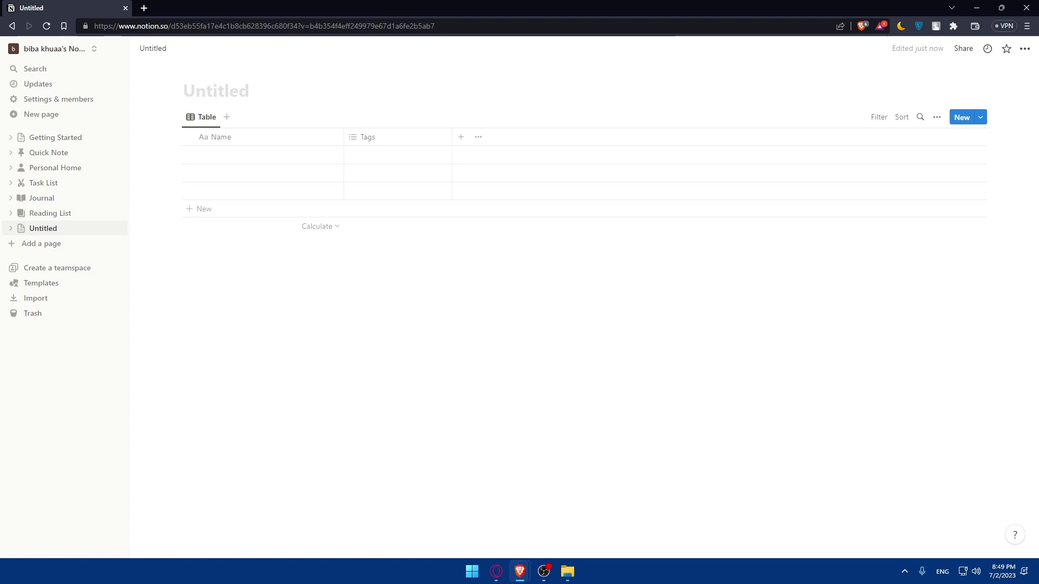
pyautogui.write('--')
pyautogui.press('BackSpace')
pyautogui.write('Timetable')
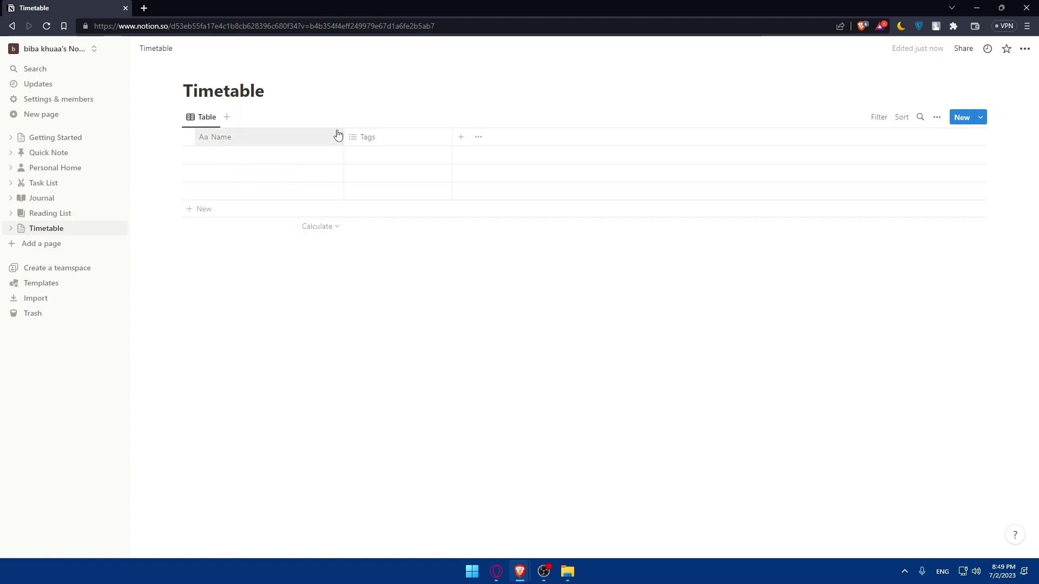
# - Add a Date column to the Timetable table
pyautogui.click(461, 136)
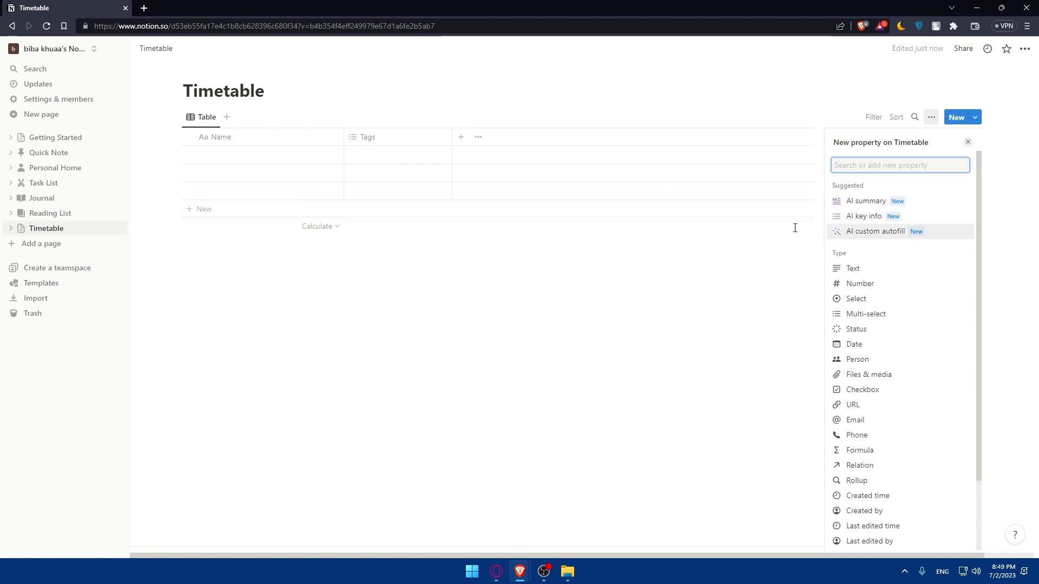
pyautogui.click(866, 346)
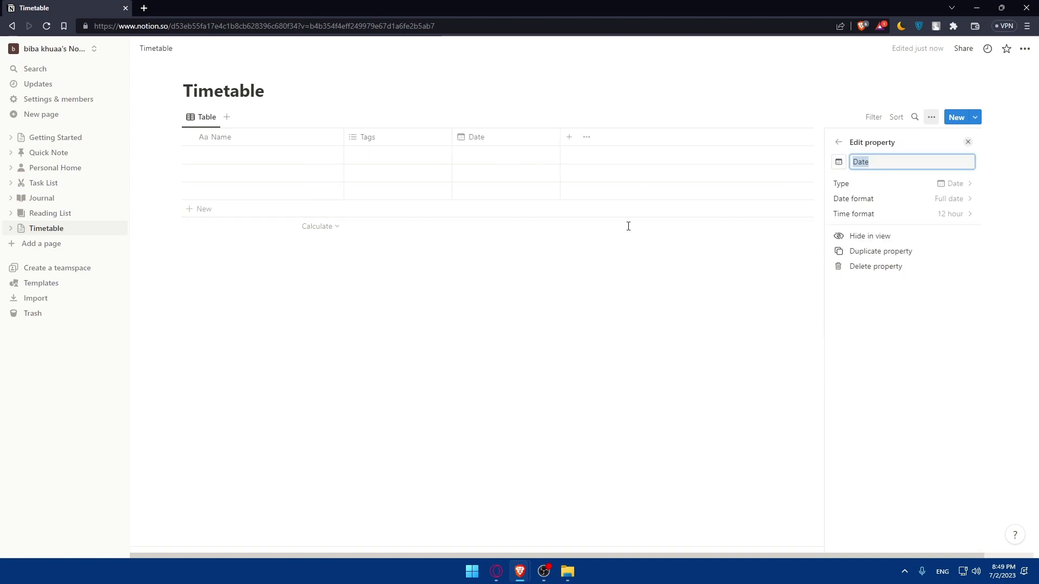
pyautogui.click(612, 176)
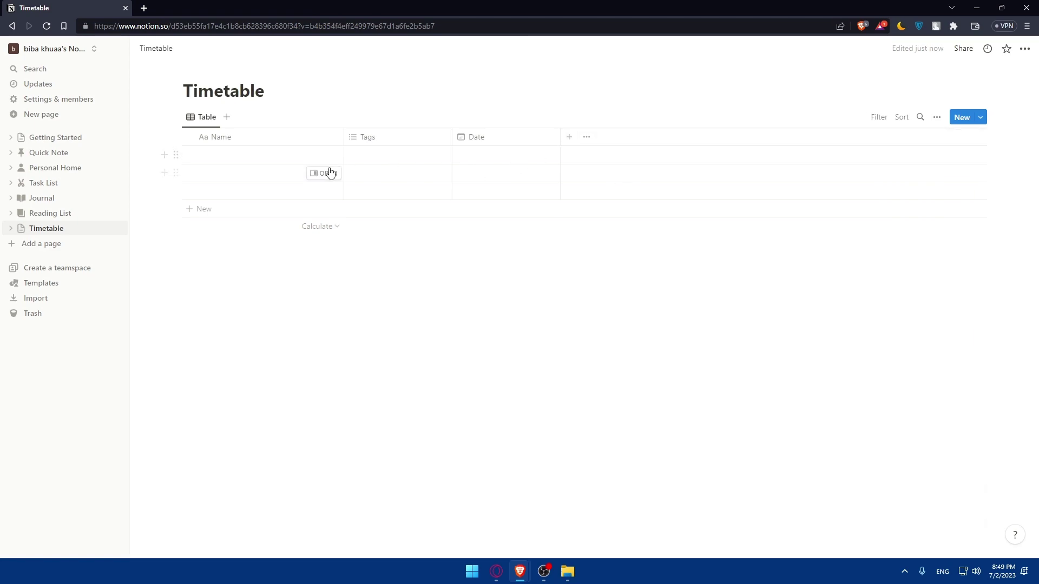
# - Add a fourth row and look over the Name column's calculation options
pyautogui.click(189, 209)
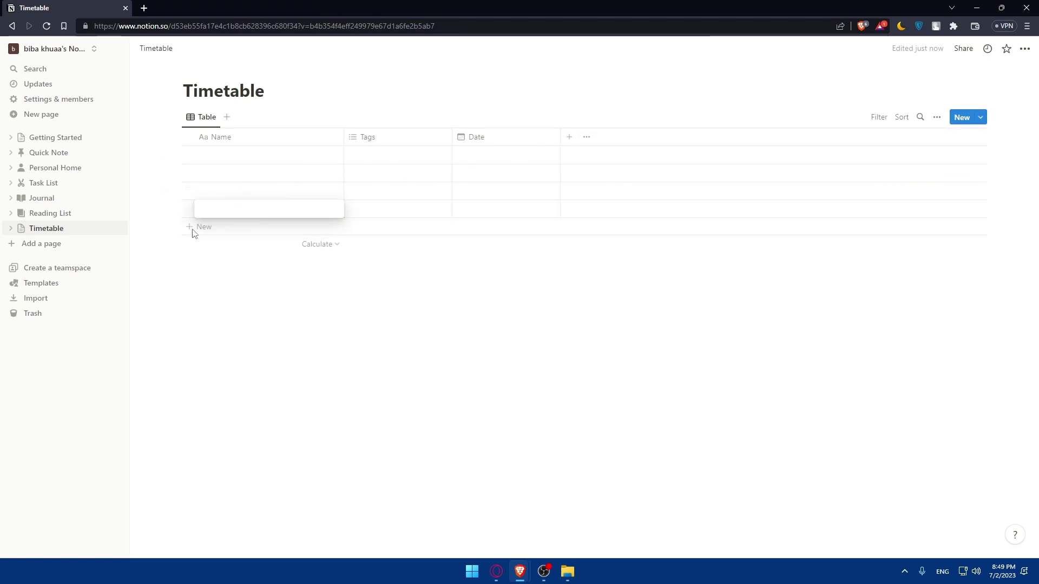
pyautogui.press('Escape')
pyautogui.press('Escape')
pyautogui.click(337, 245)
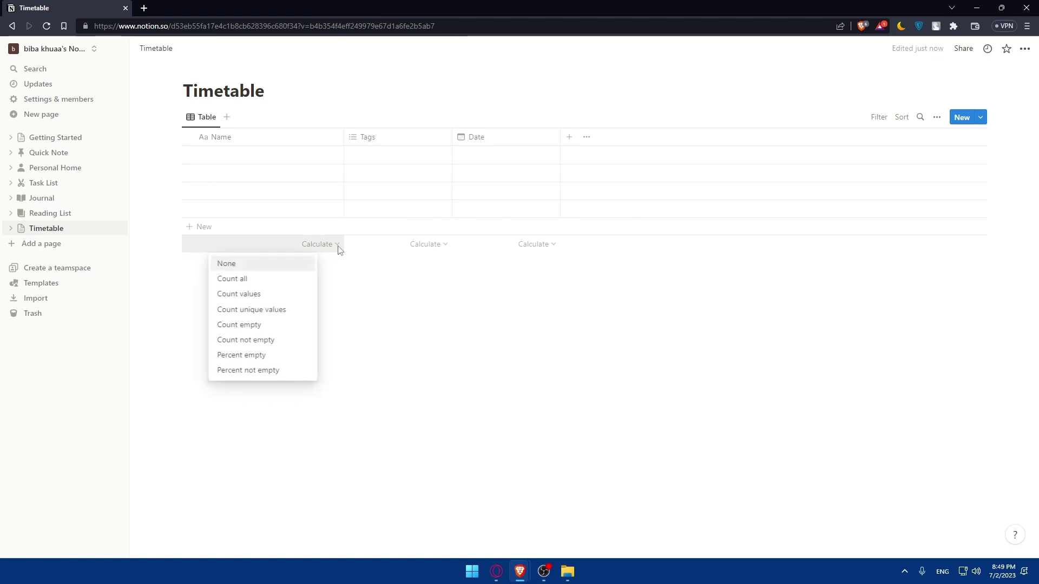
pyautogui.click(361, 367)
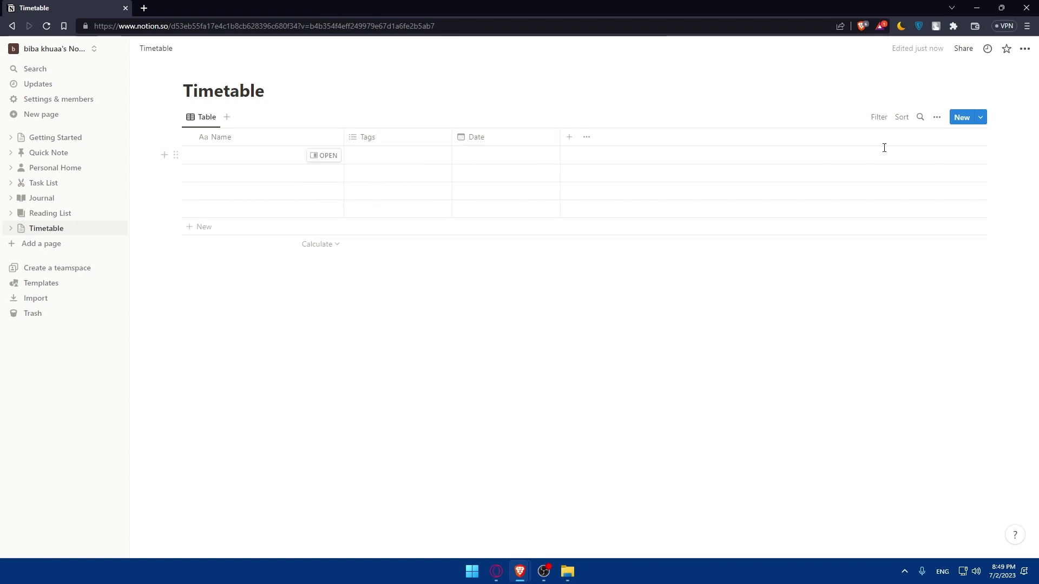
# - Glance at the database templates, then add a second Table view and duplicate the first
pyautogui.click(980, 117)
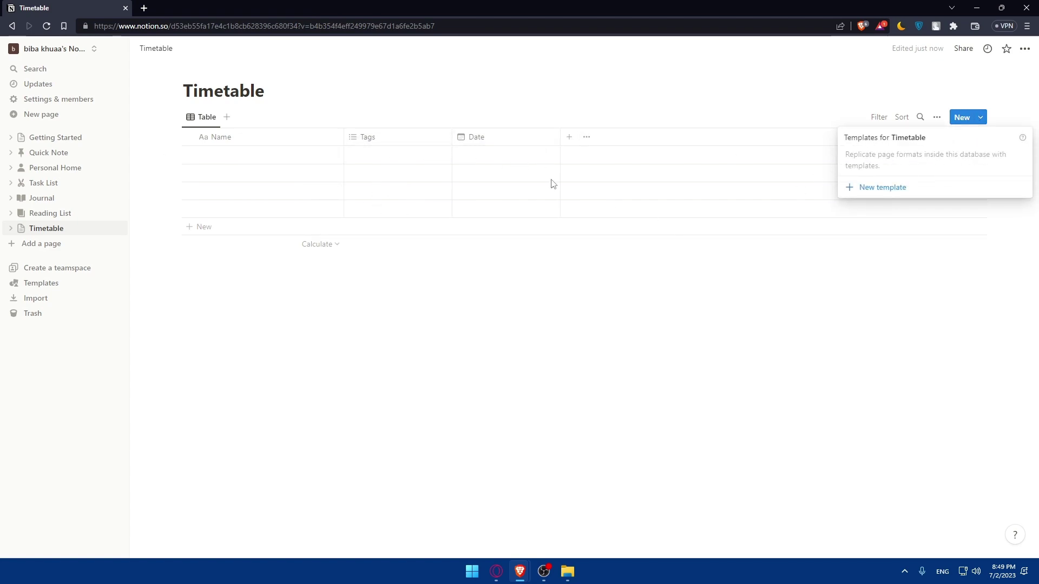
pyautogui.click(320, 281)
pyautogui.click(226, 117)
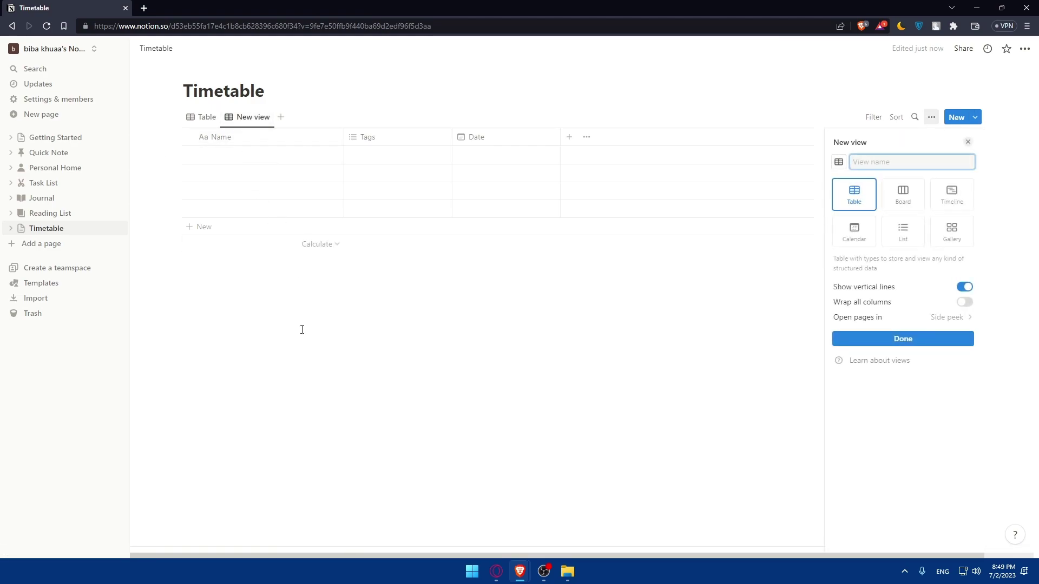
pyautogui.rightClick(200, 117)
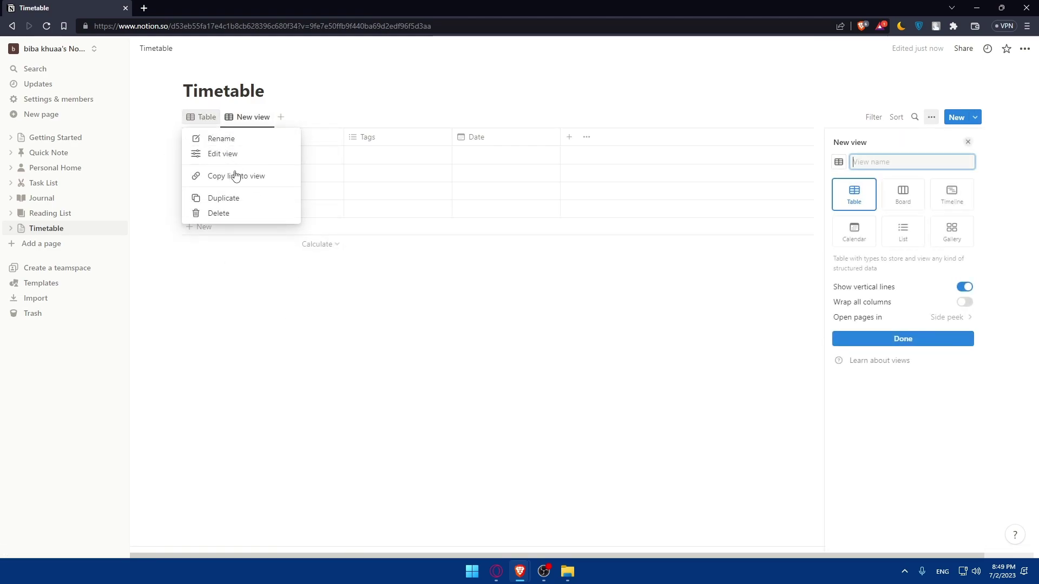
pyautogui.click(233, 200)
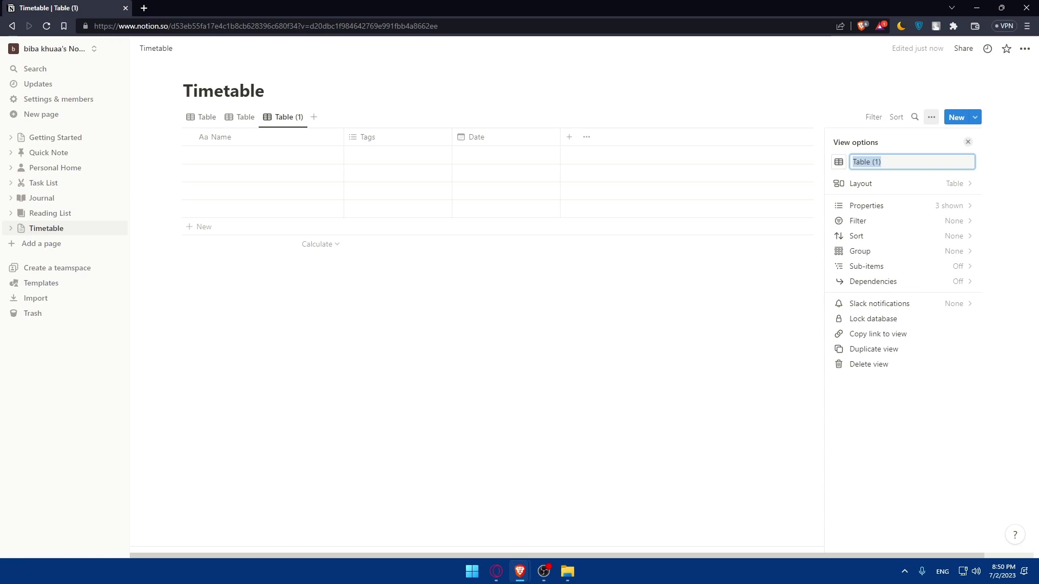
# - Type '--' as the new name of the duplicated Table (1) view
pyautogui.write('--')
# - Save the '--' view name, then browse the filter and template menus without changes
pyautogui.press('Return')
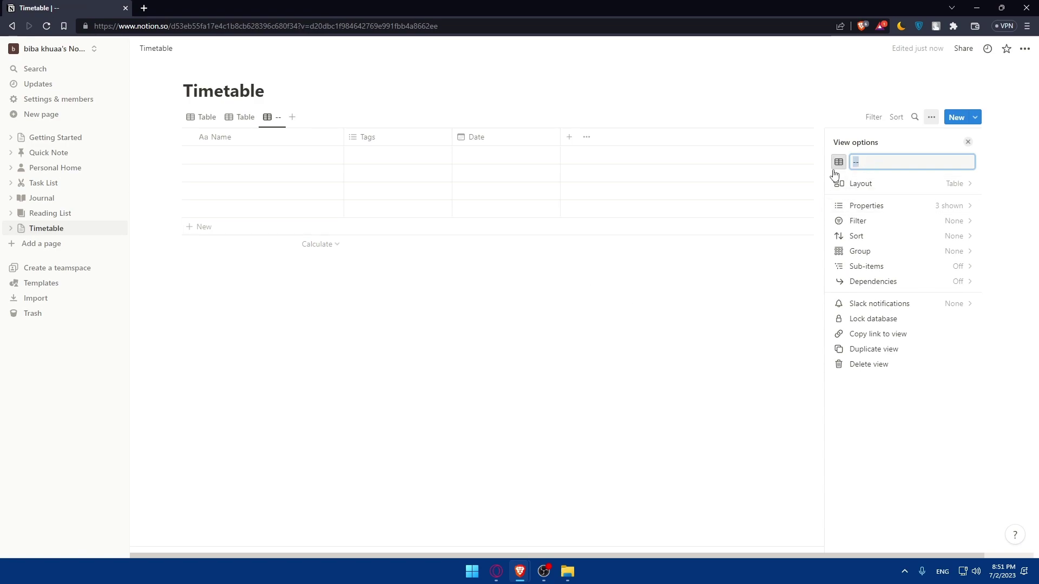
pyautogui.click(869, 222)
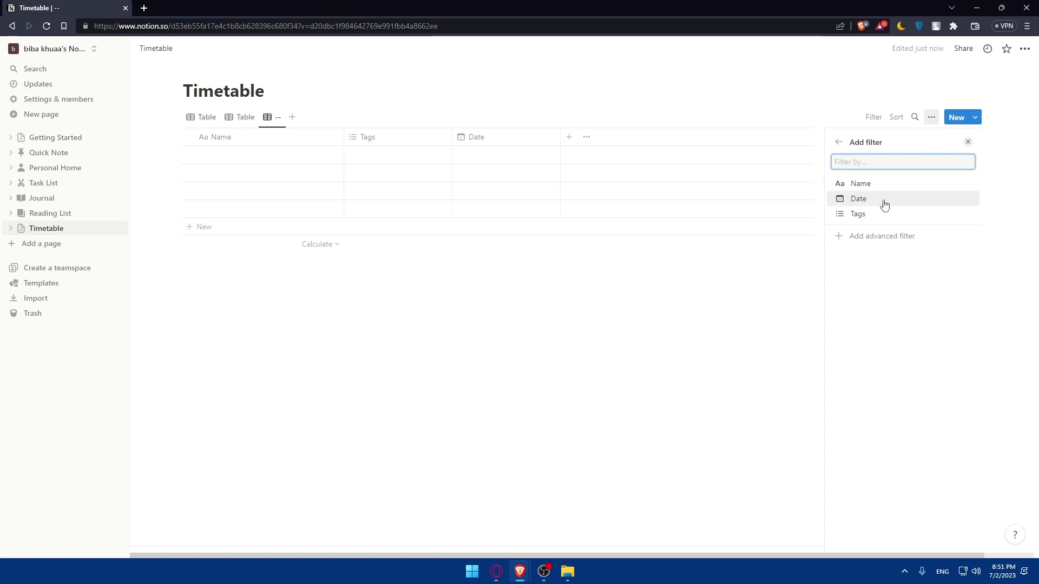
pyautogui.click(838, 143)
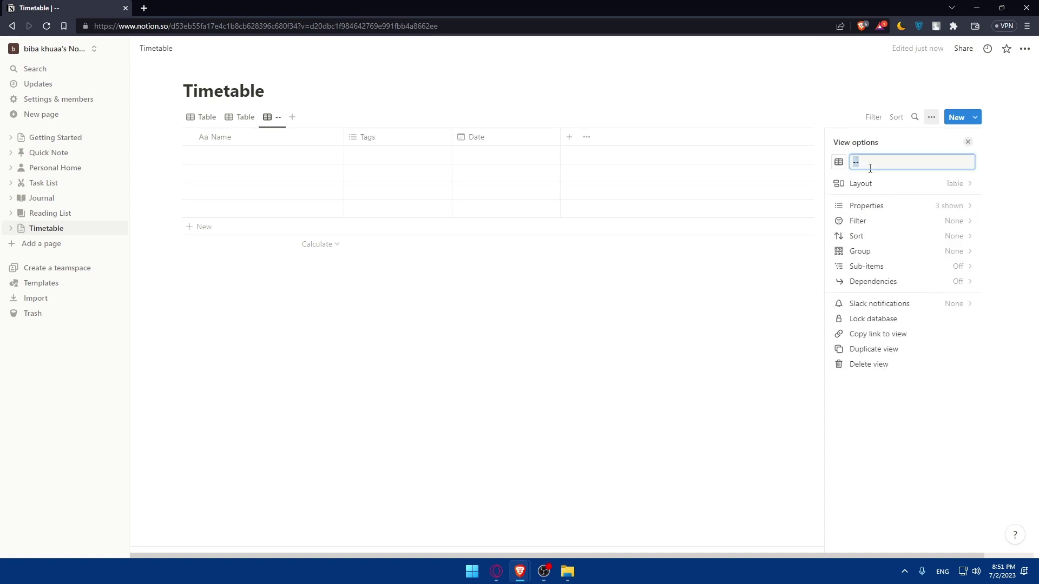
pyautogui.click(722, 311)
pyautogui.click(980, 118)
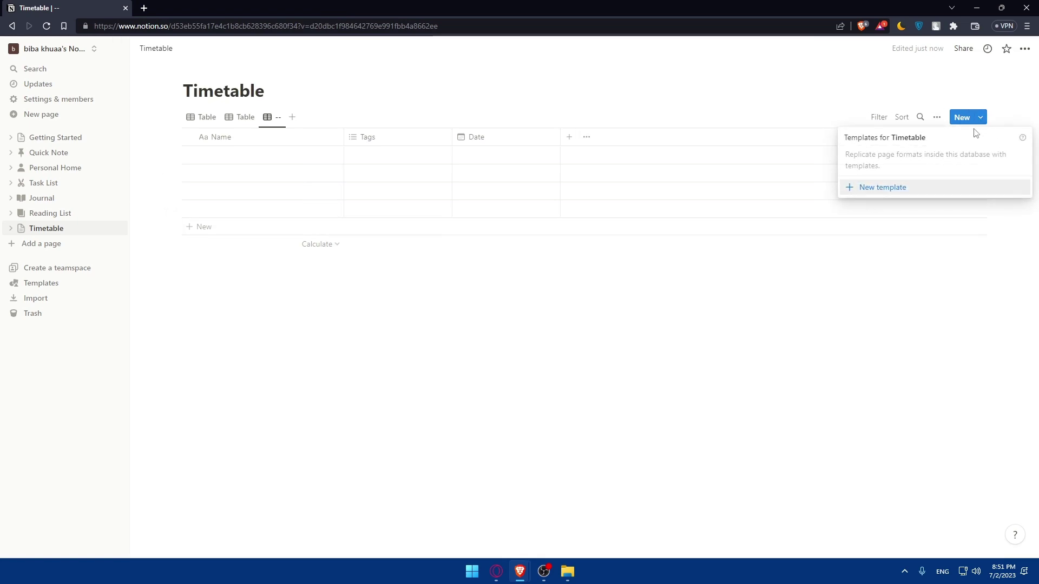
pyautogui.click(935, 120)
# - Reopen the third view's options, delete its '--' name and retype '--'
pyautogui.click(936, 120)
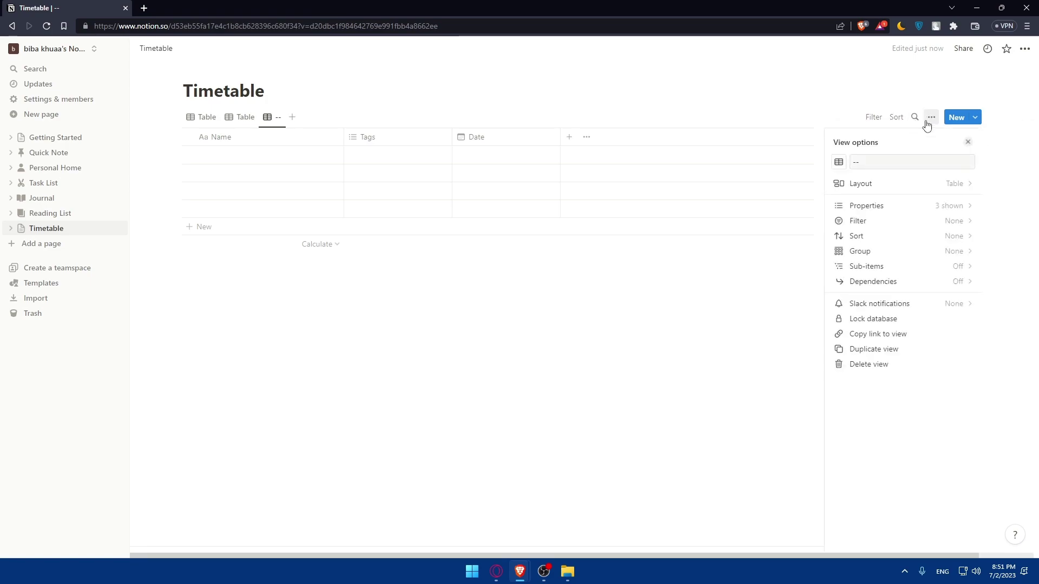
pyautogui.click(887, 162)
pyautogui.press('F12')
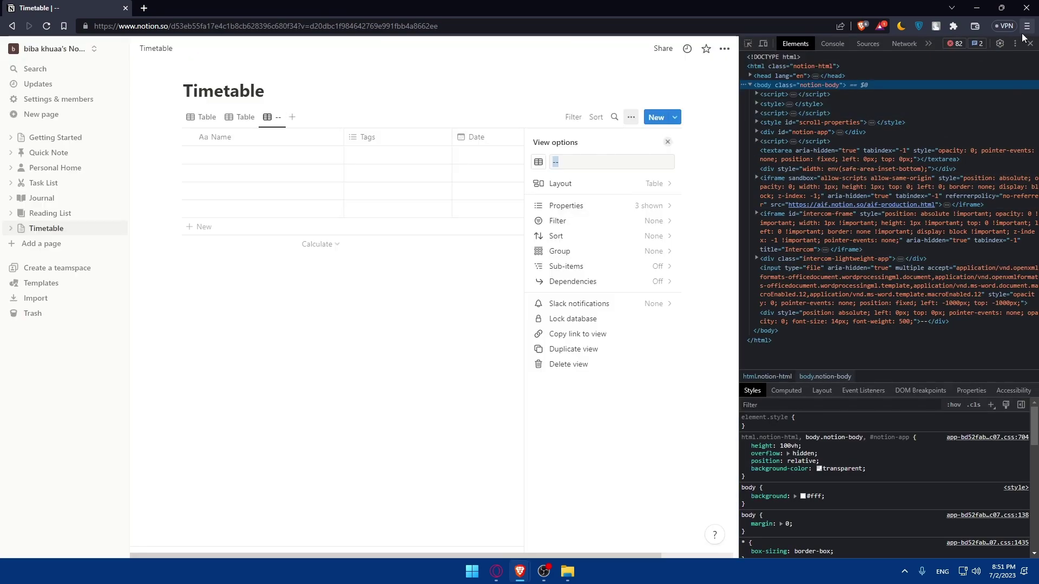
pyautogui.click(1029, 43)
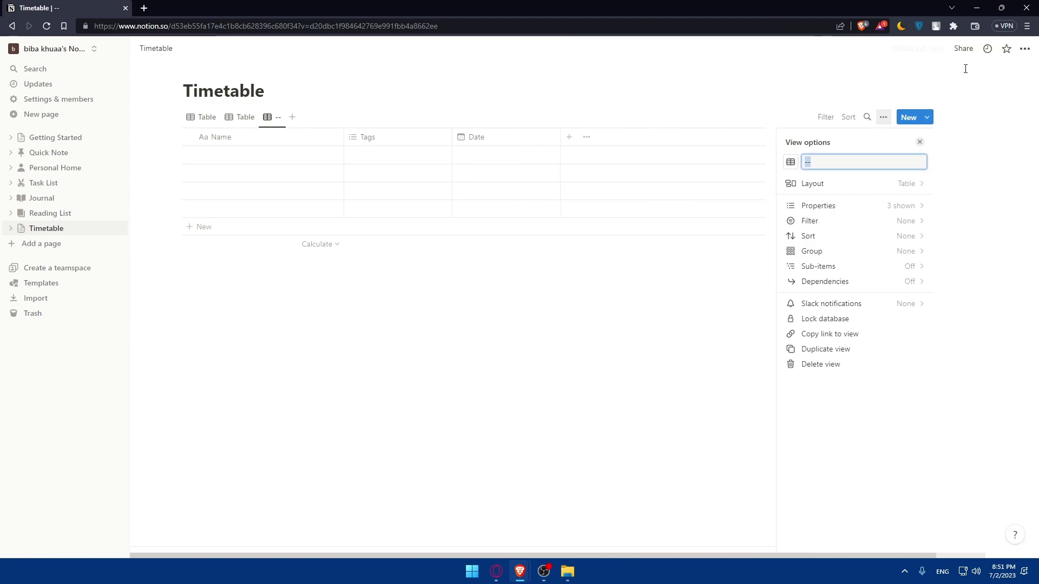
pyautogui.press('BackSpace')
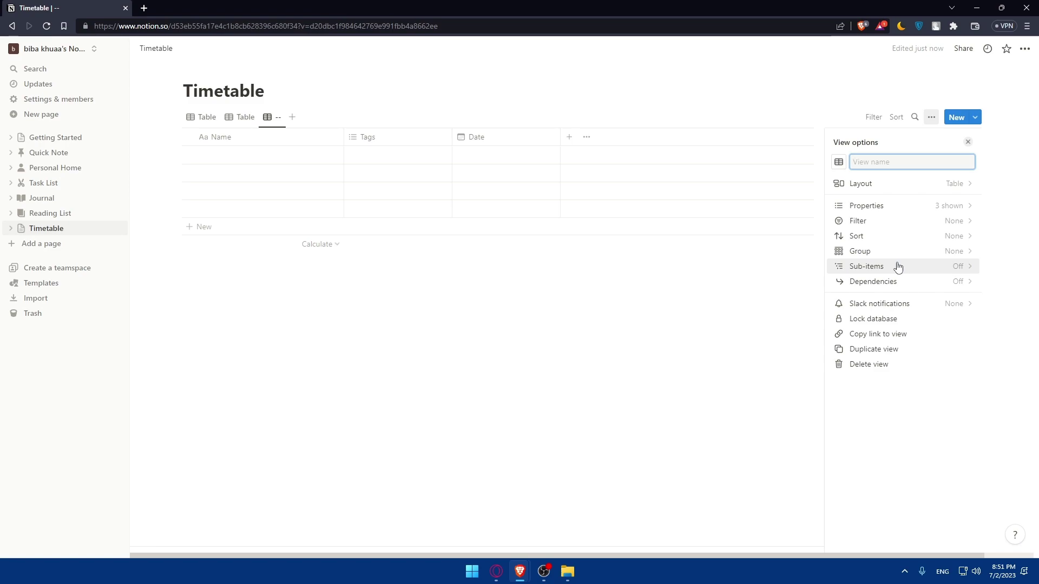
pyautogui.write('--')
# - Empty the view name so it reverts to Table, then check the page's Publish options
pyautogui.press('BackSpace')
pyautogui.press('BackSpace')
pyautogui.click(506, 269)
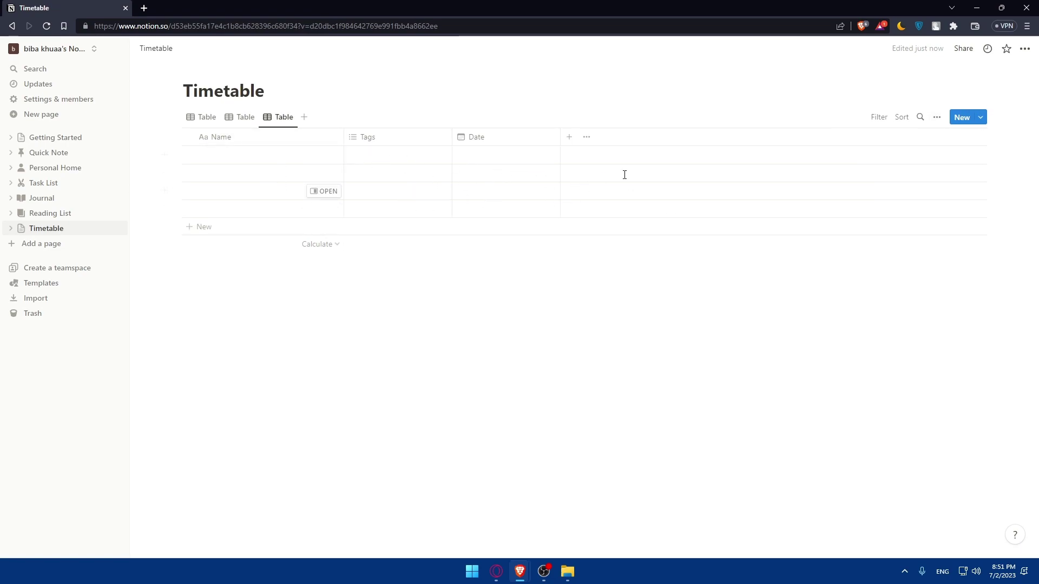
pyautogui.click(964, 54)
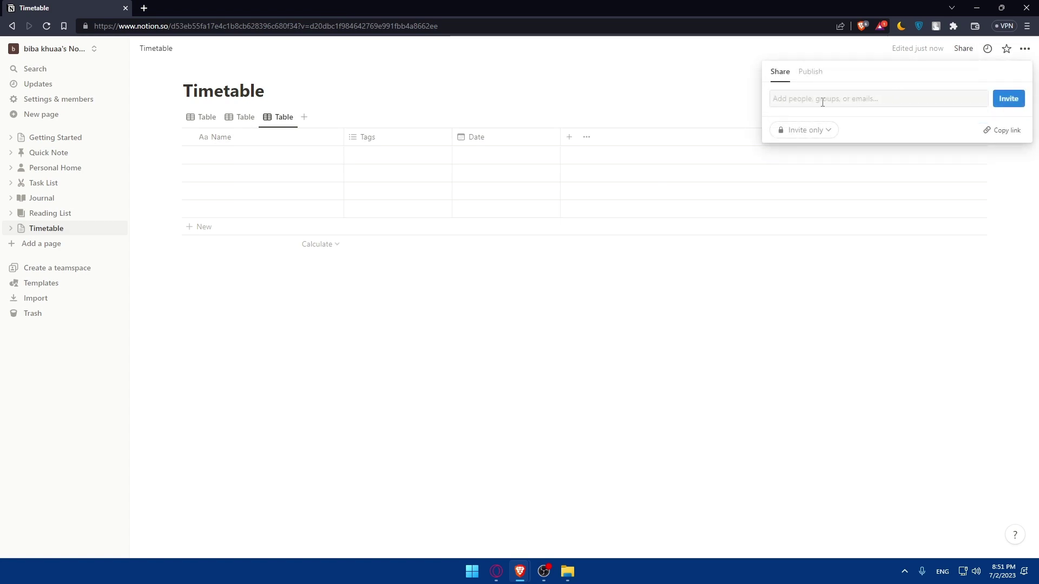
pyautogui.click(810, 71)
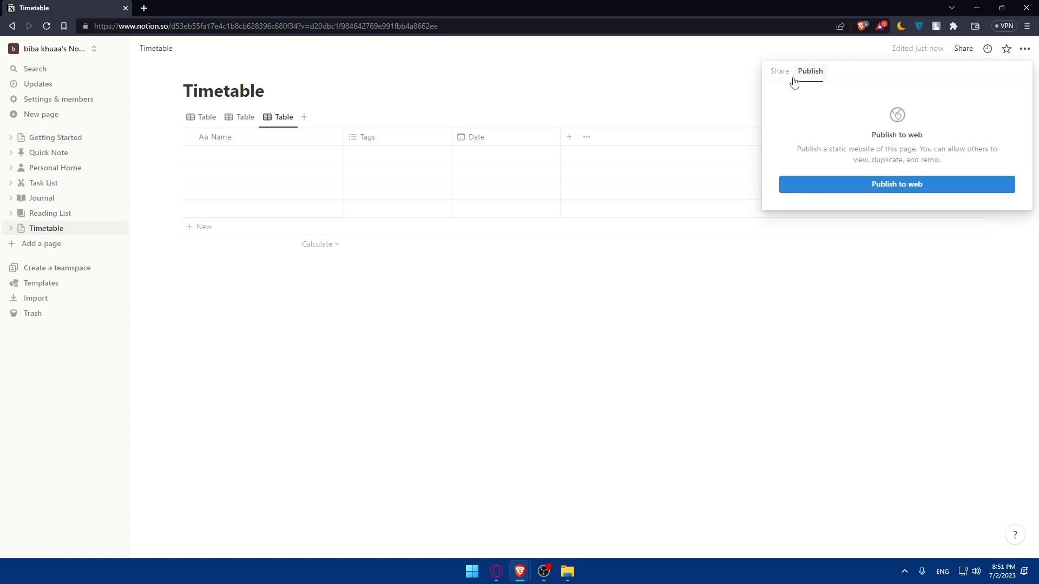
pyautogui.click(783, 75)
# - Review the page access level choices, keeping Invite only, and close the sharing settings
pyautogui.click(819, 139)
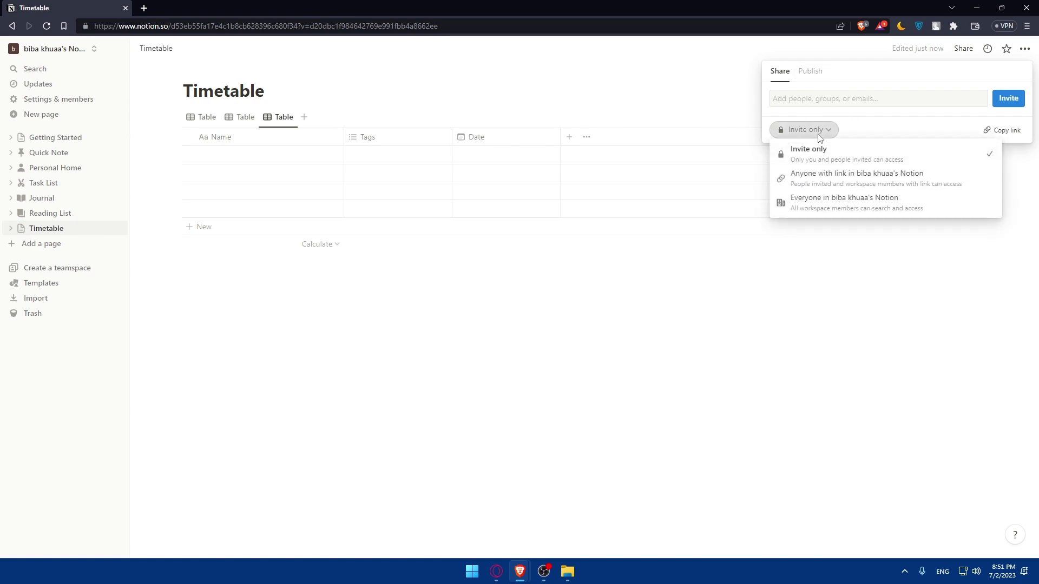
pyautogui.click(817, 135)
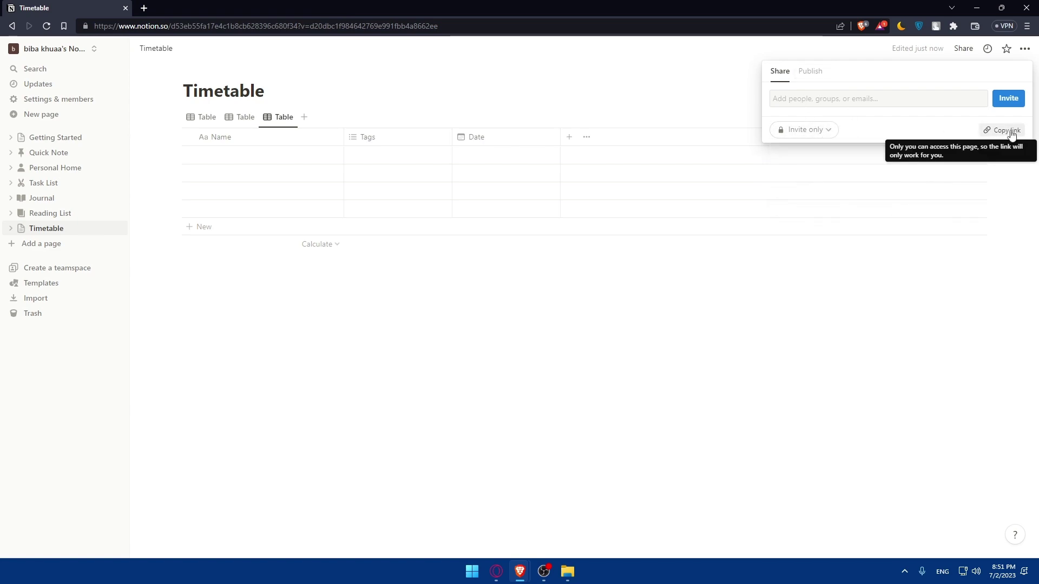
pyautogui.click(798, 131)
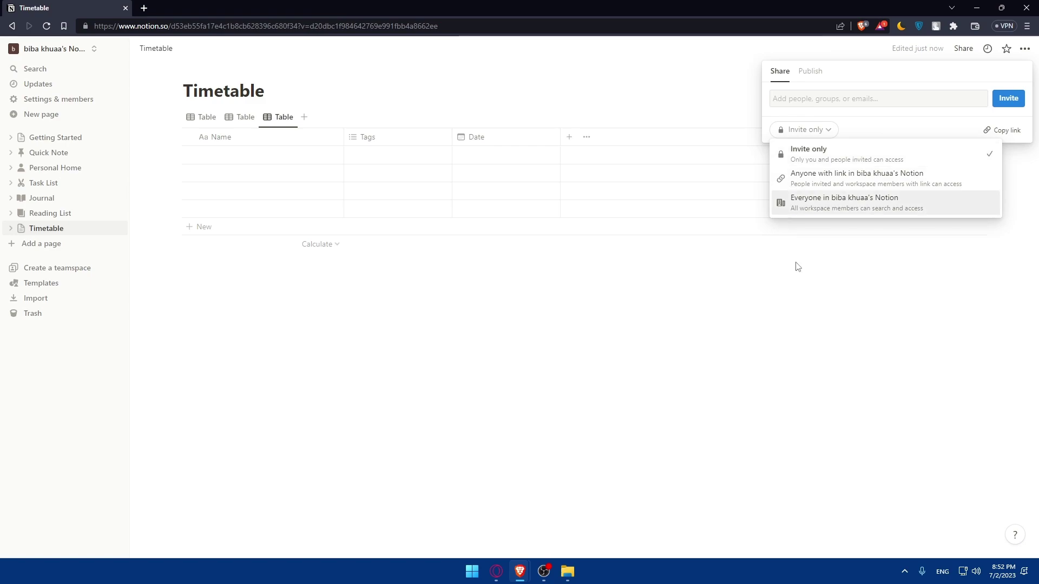
pyautogui.click(816, 100)
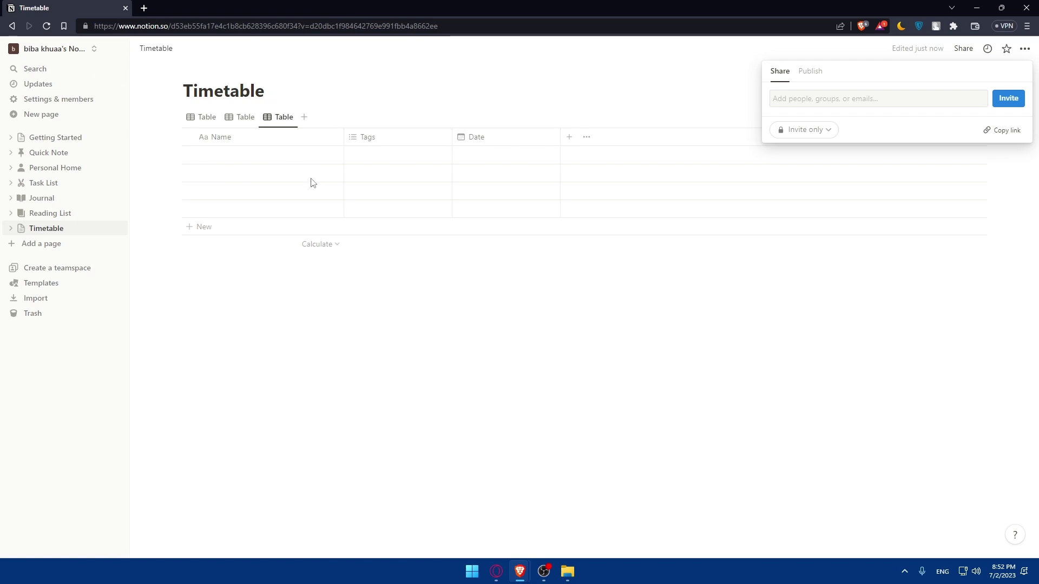
pyautogui.click(425, 345)
pyautogui.click(974, 49)
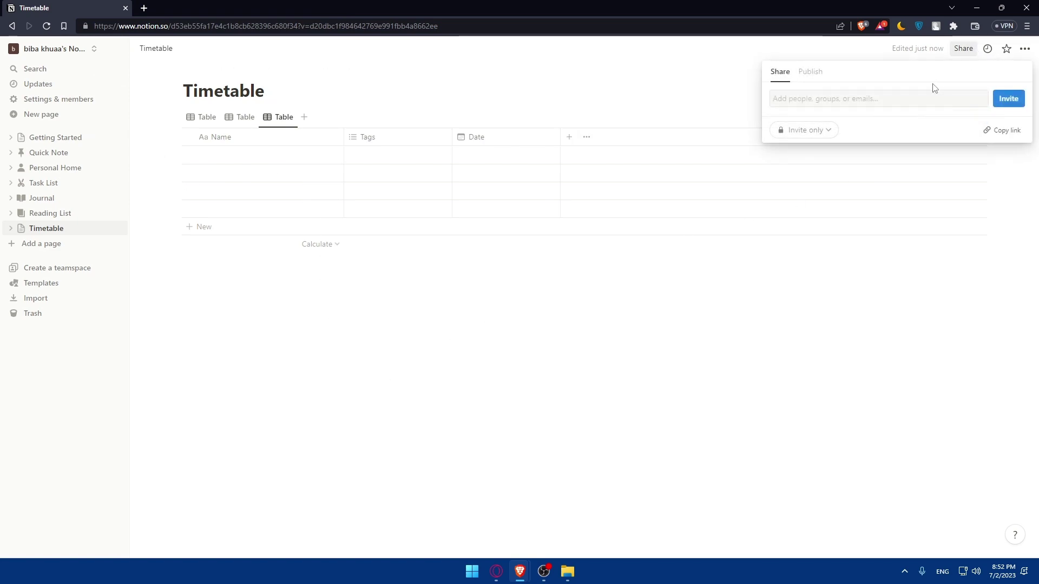
pyautogui.click(622, 316)
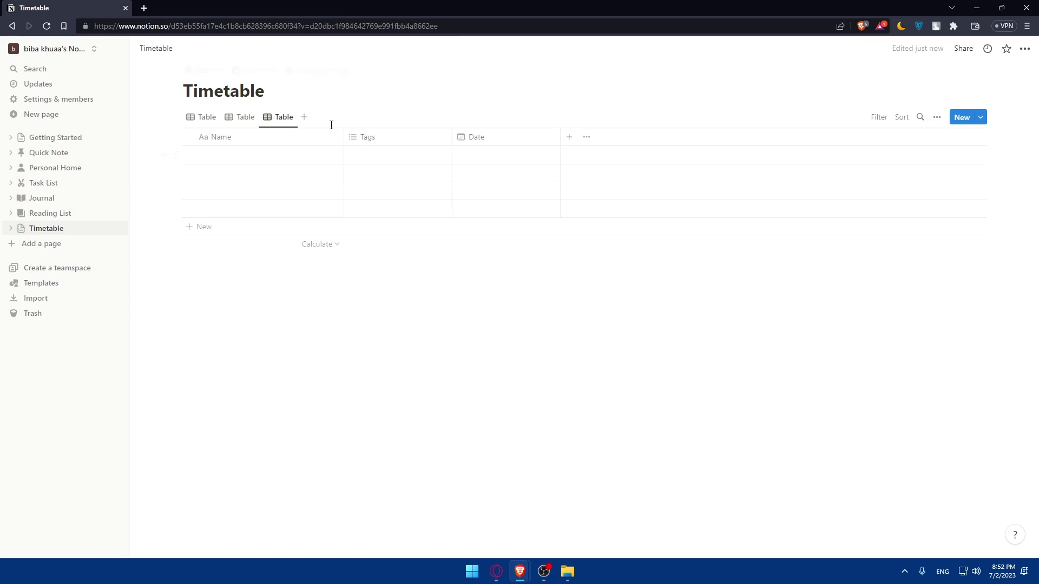
pyautogui.click(89, 99)
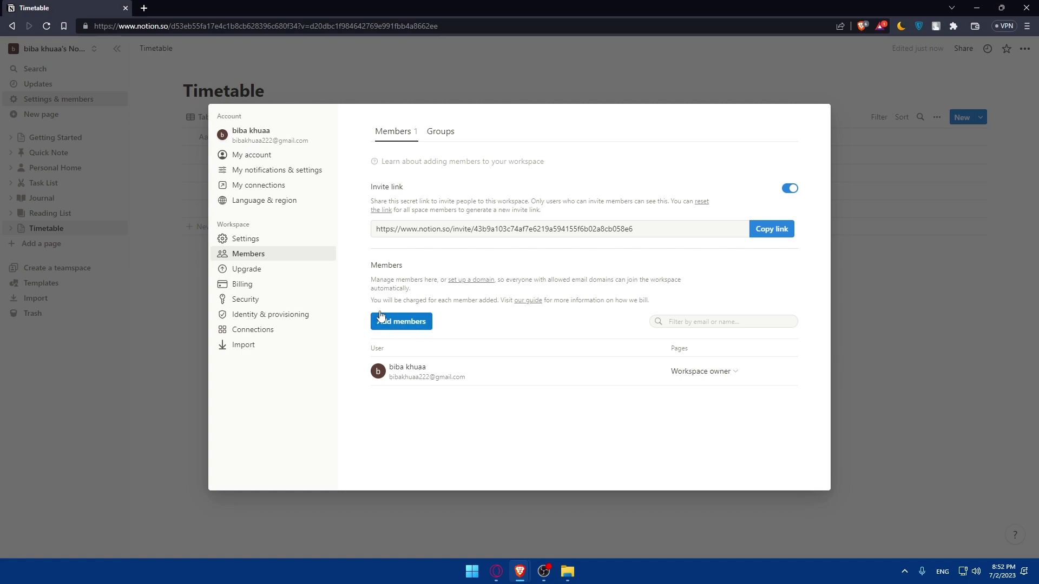
pyautogui.press('Escape')
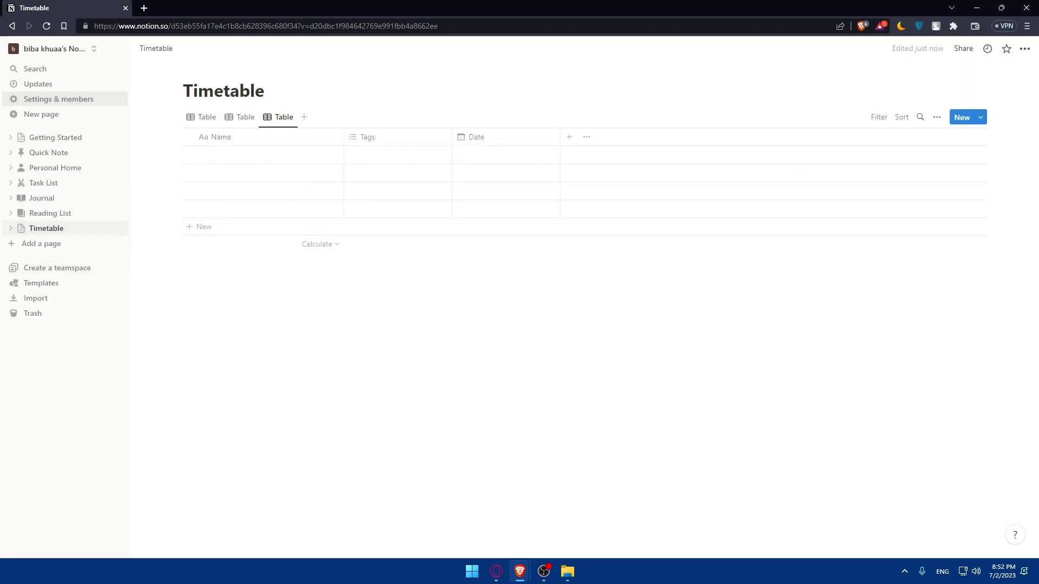